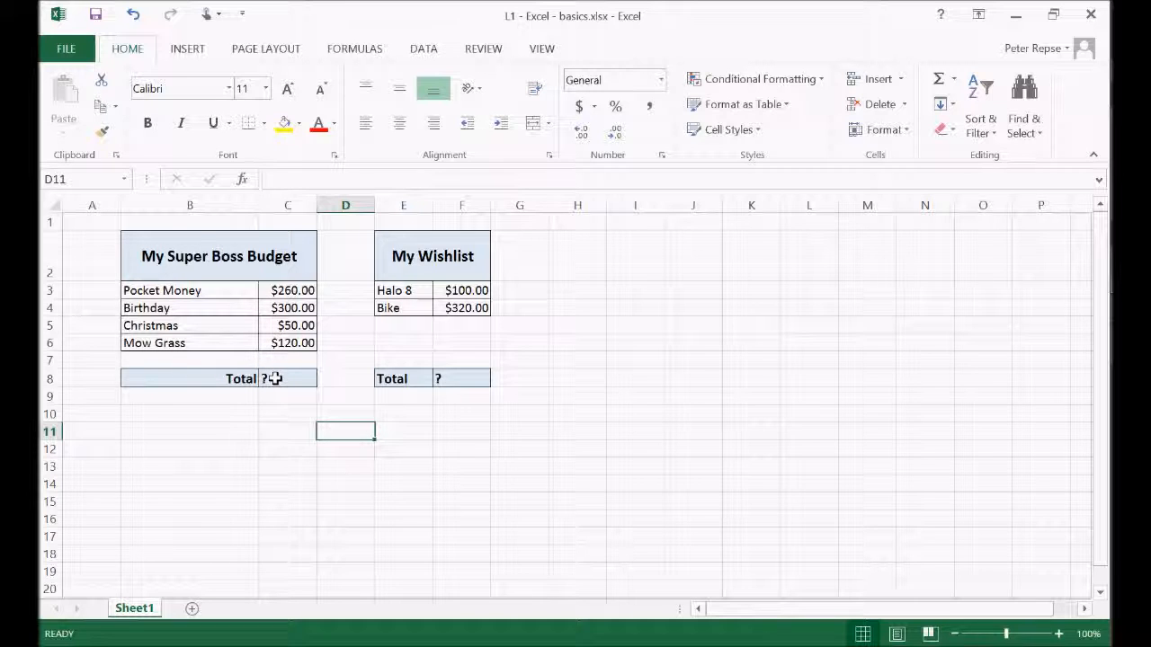
# Replace the question mark in budget total cell C8 with the formula =sum(c3:c6)
pyautogui.click(274, 379)
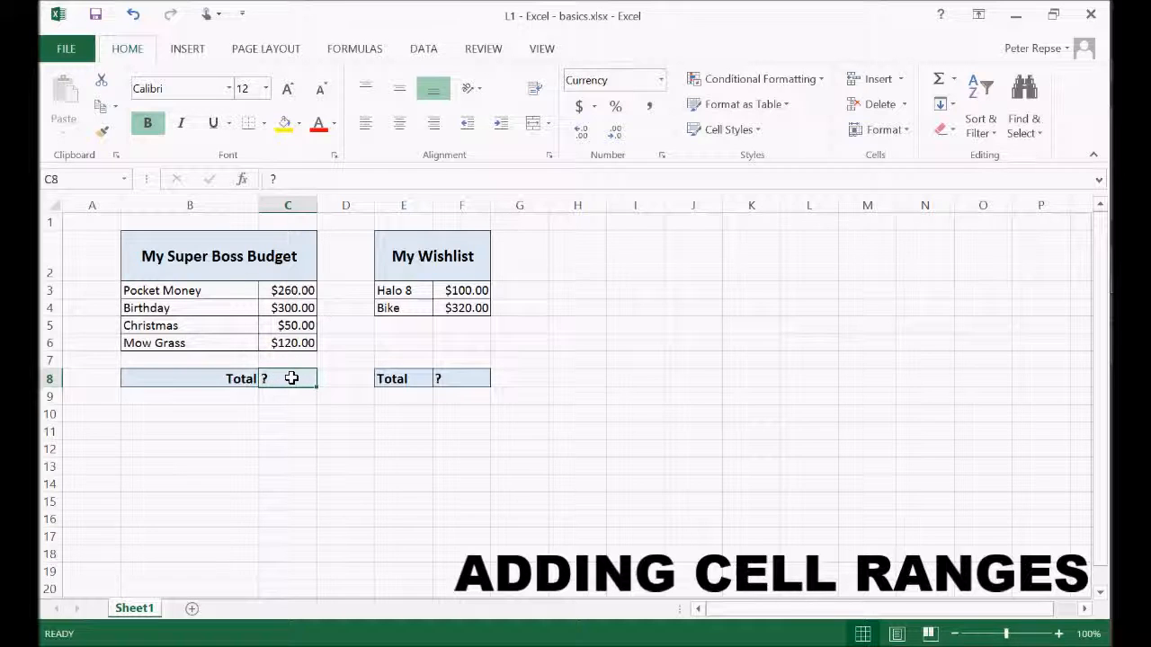
pyautogui.doubleClick(287, 379)
pyautogui.press('BackSpace')
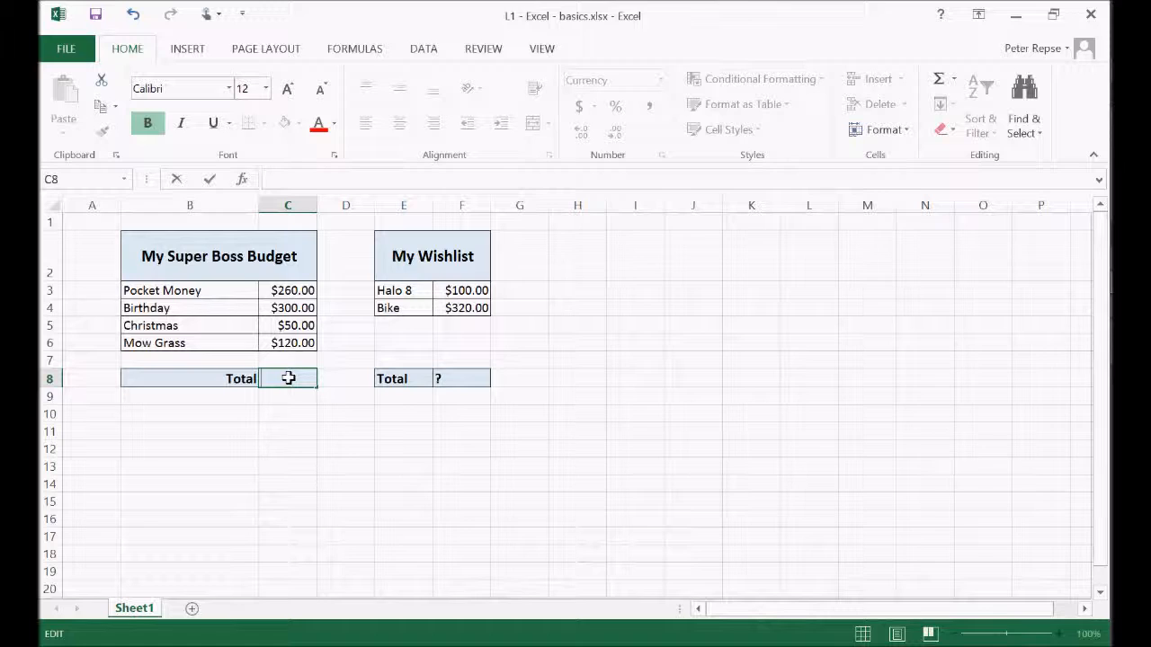
pyautogui.write('=')
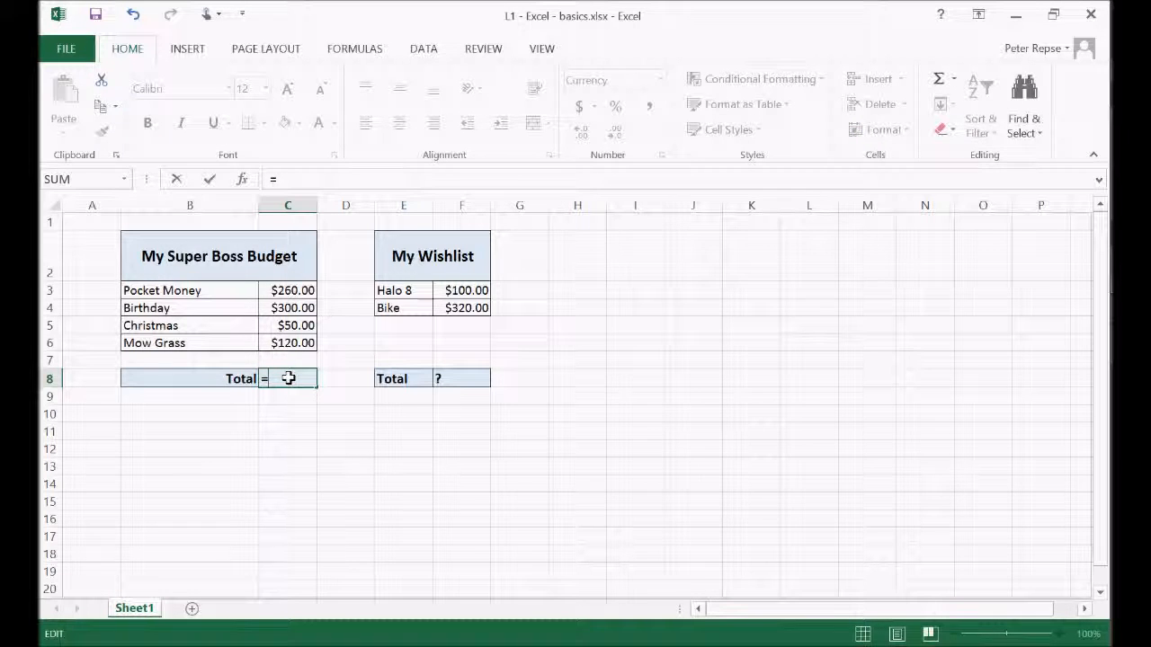
pyautogui.write('sum')
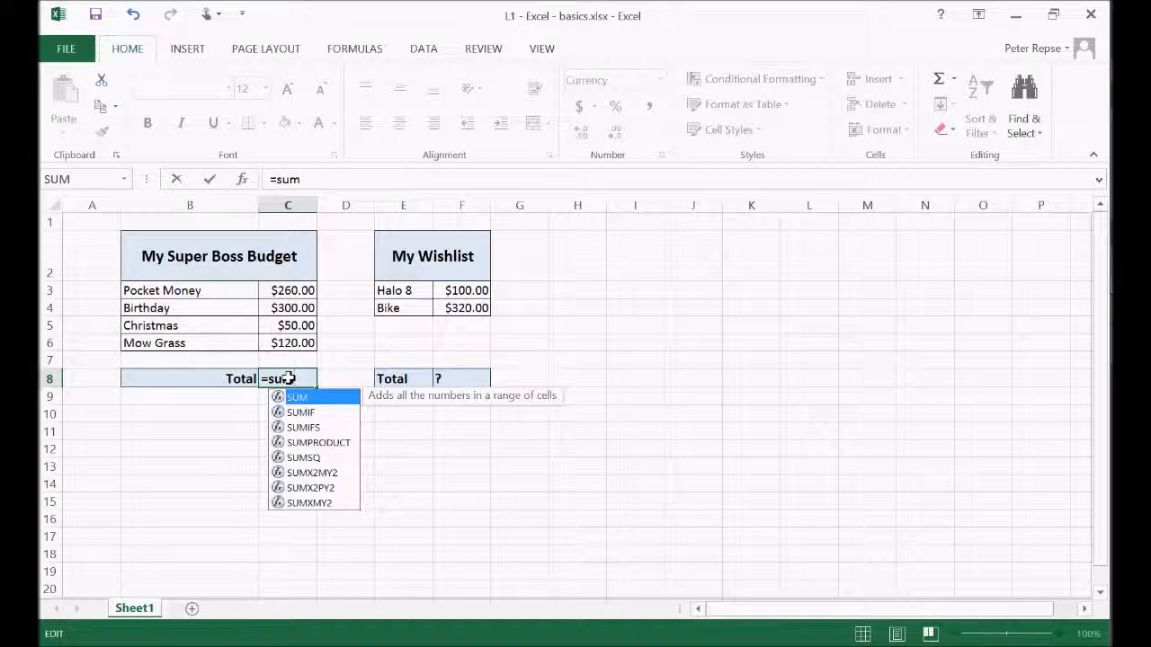
pyautogui.write('(')
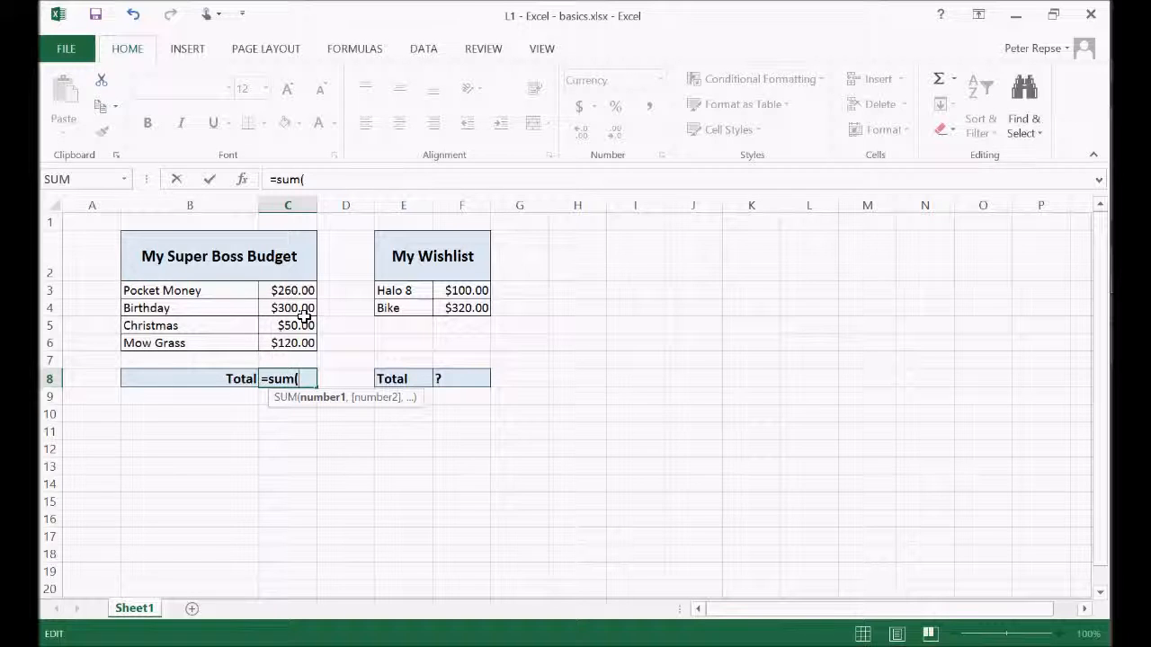
pyautogui.write('c3')
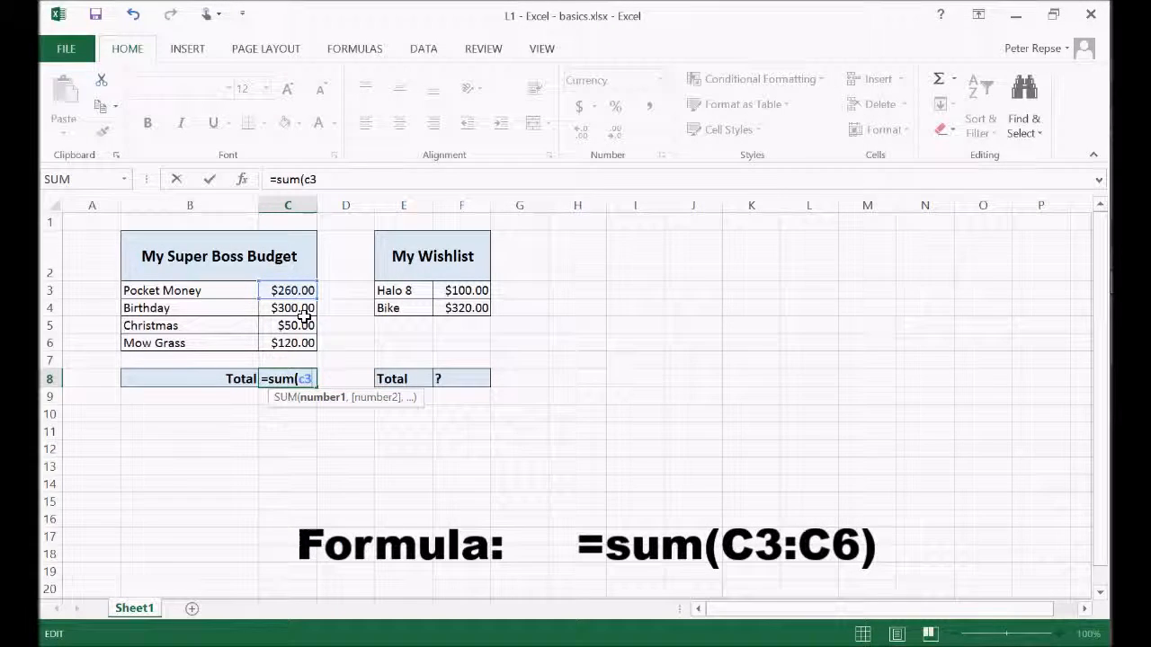
pyautogui.write(':c6')
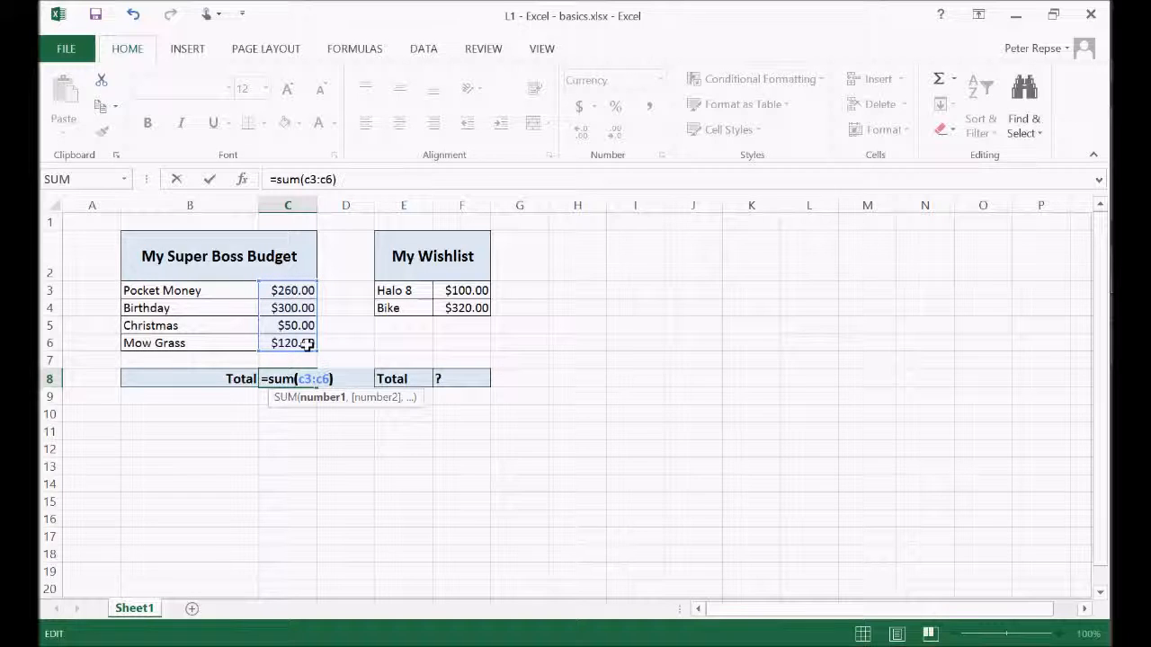
pyautogui.press('Return')
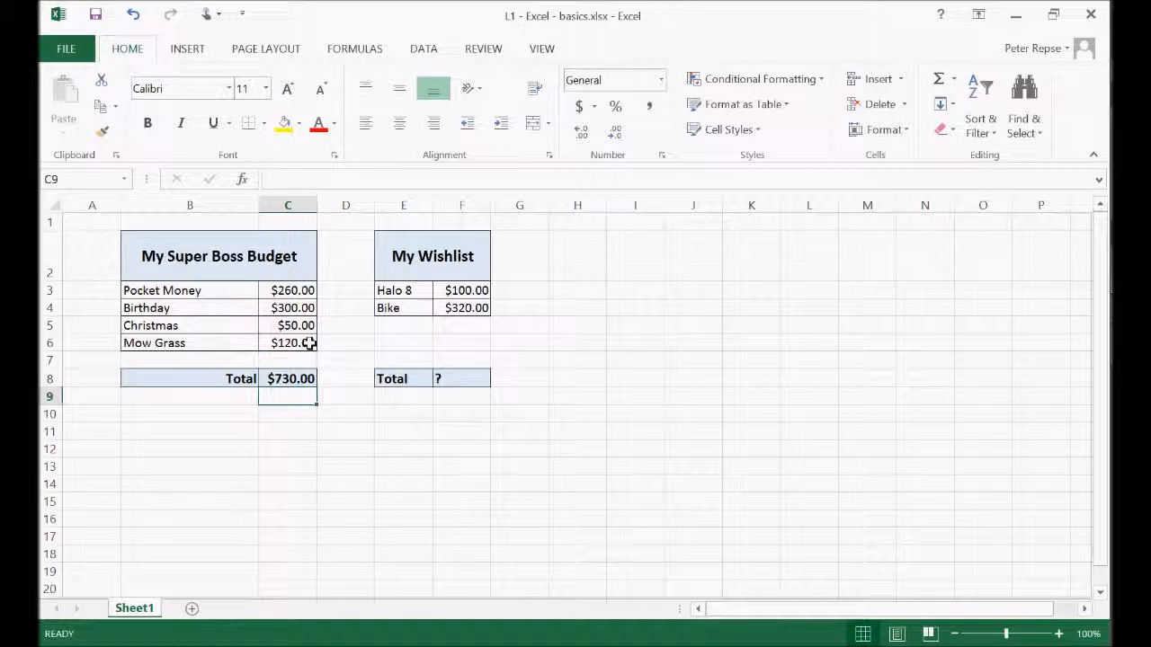
# Clear the budget total in C8 and re-enter it as a SUM formula over the selected range C3:C6
pyautogui.click(299, 380)
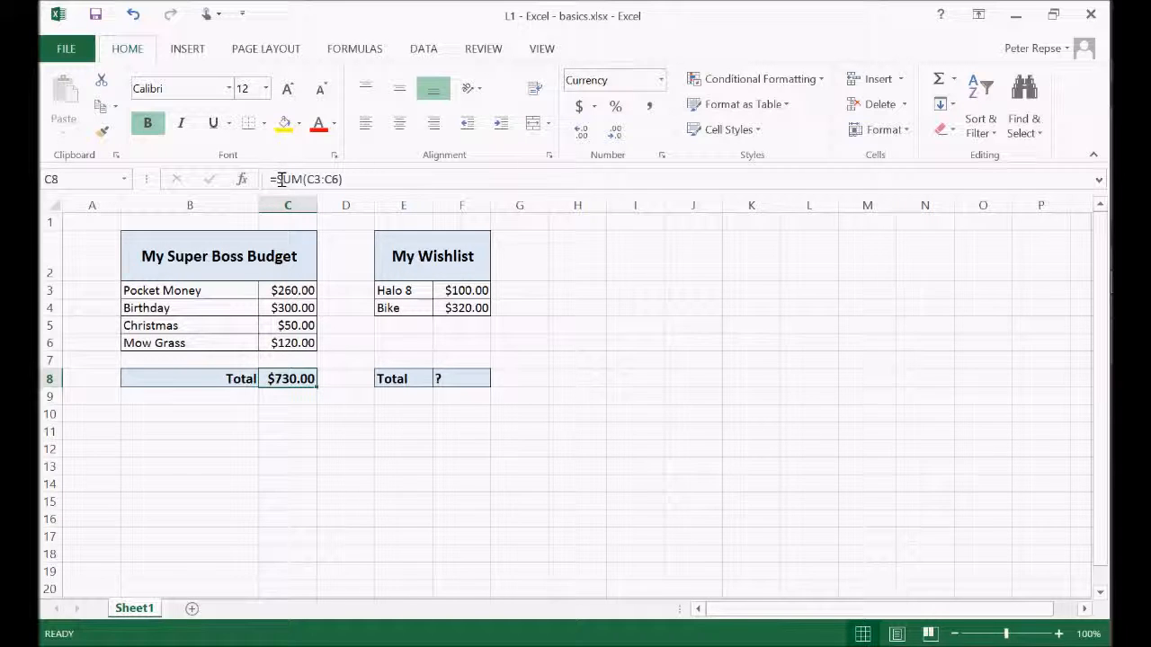
pyautogui.click(346, 430)
pyautogui.click(300, 376)
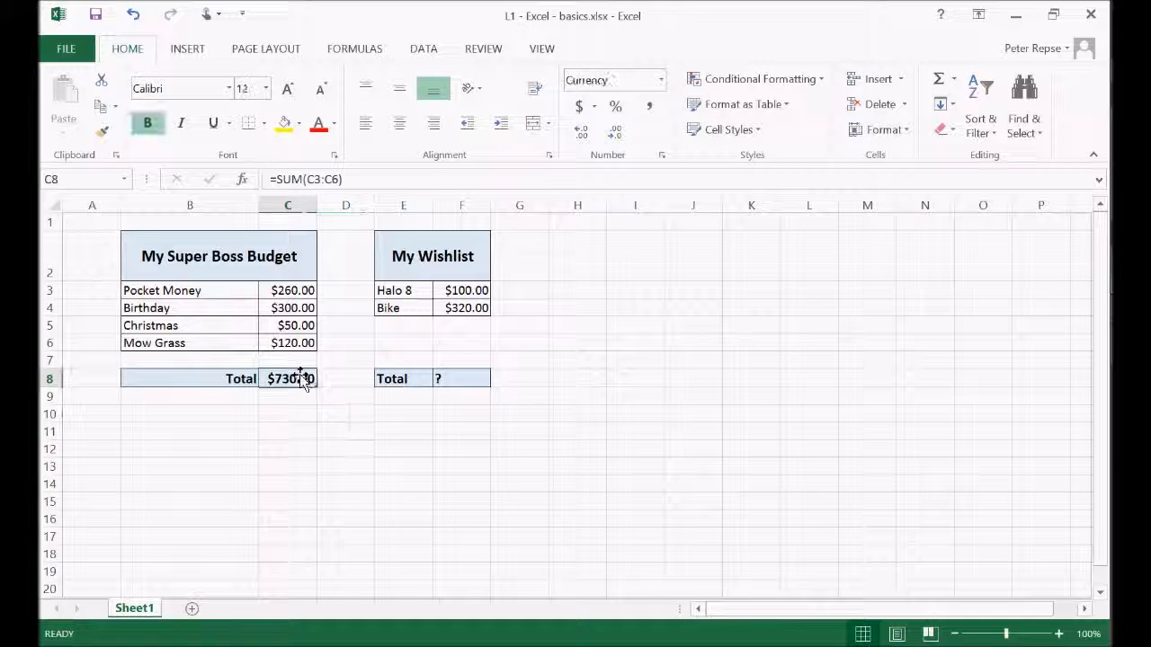
pyautogui.press('Delete')
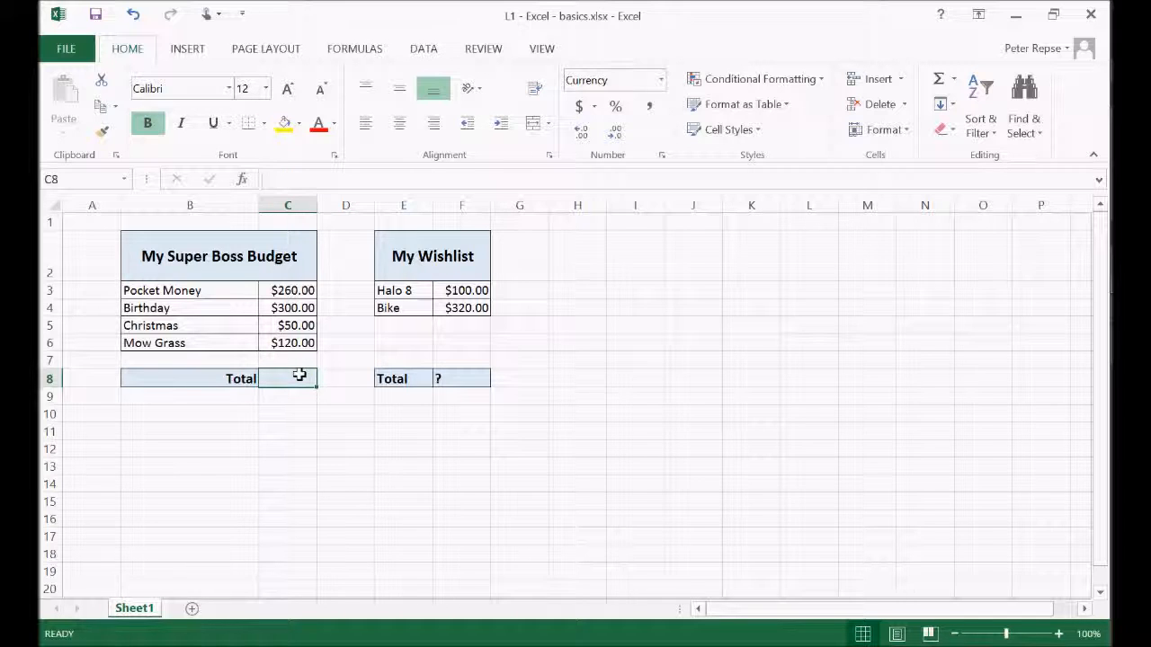
pyautogui.write('=sum(')
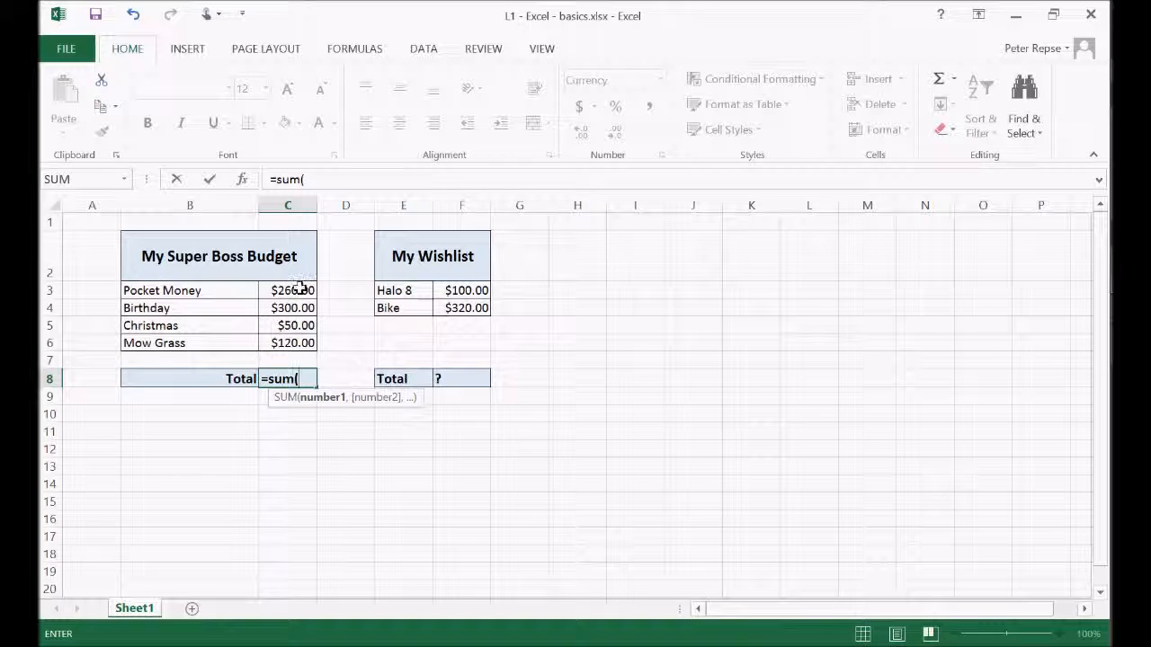
pyautogui.moveTo(301, 289); pyautogui.dragTo(299, 342)
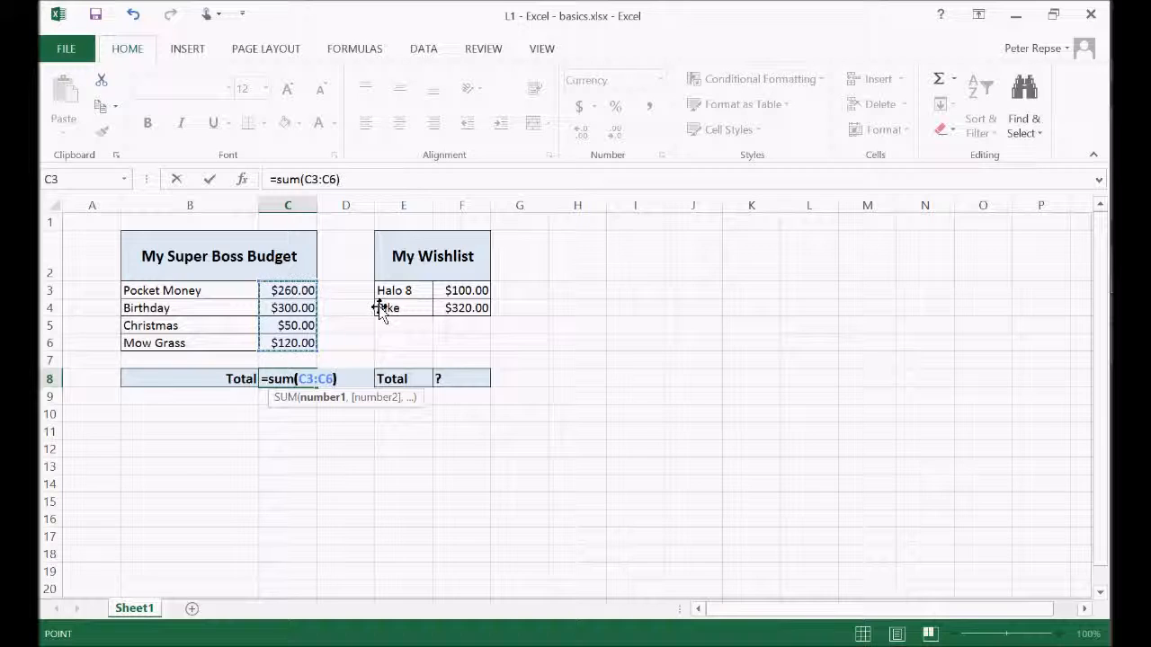
pyautogui.press('Return')
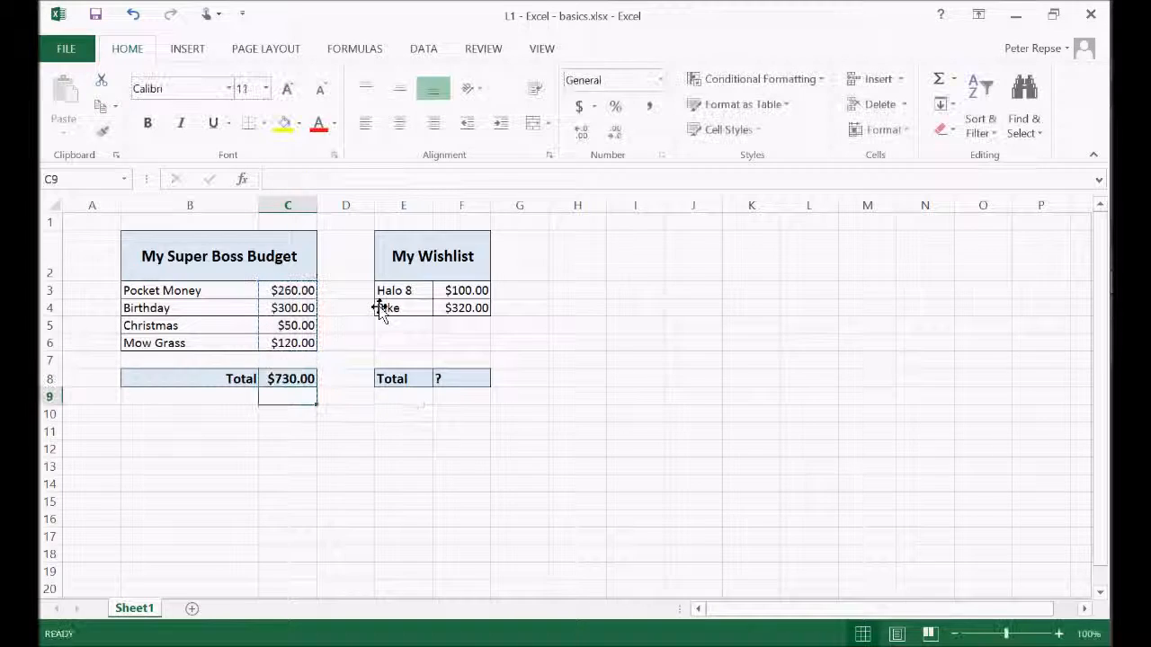
pyautogui.click(310, 380)
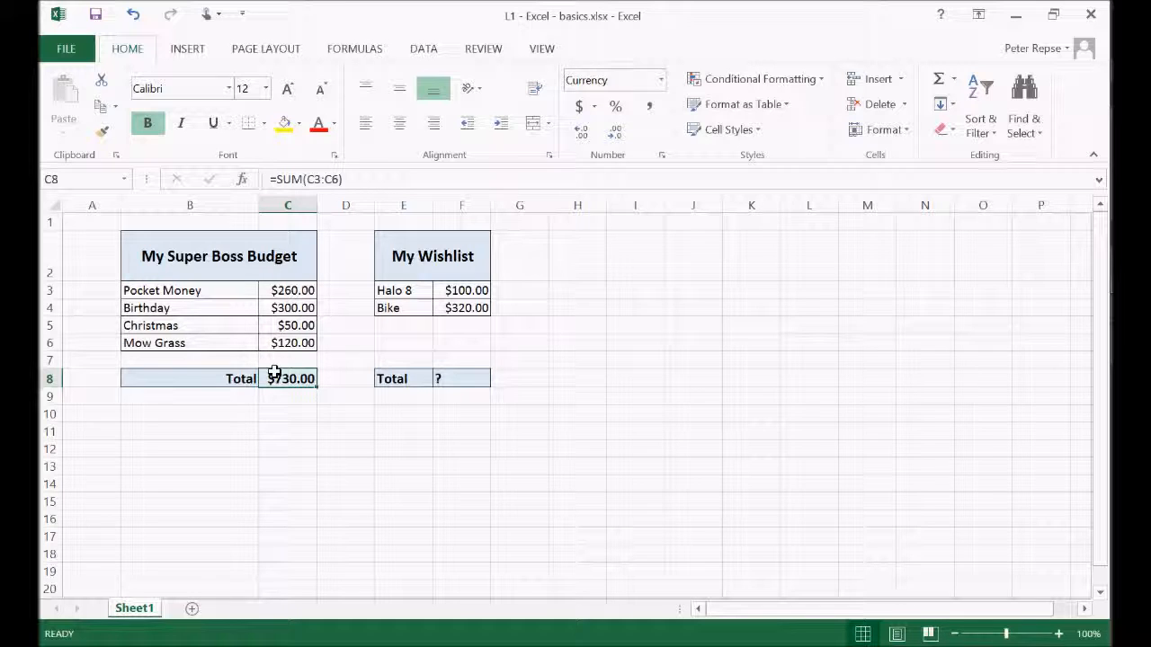
# Enter the formula =sum(F3:F6) in wishlist total cell F8, including the two empty rows below Bike
pyautogui.click(457, 377)
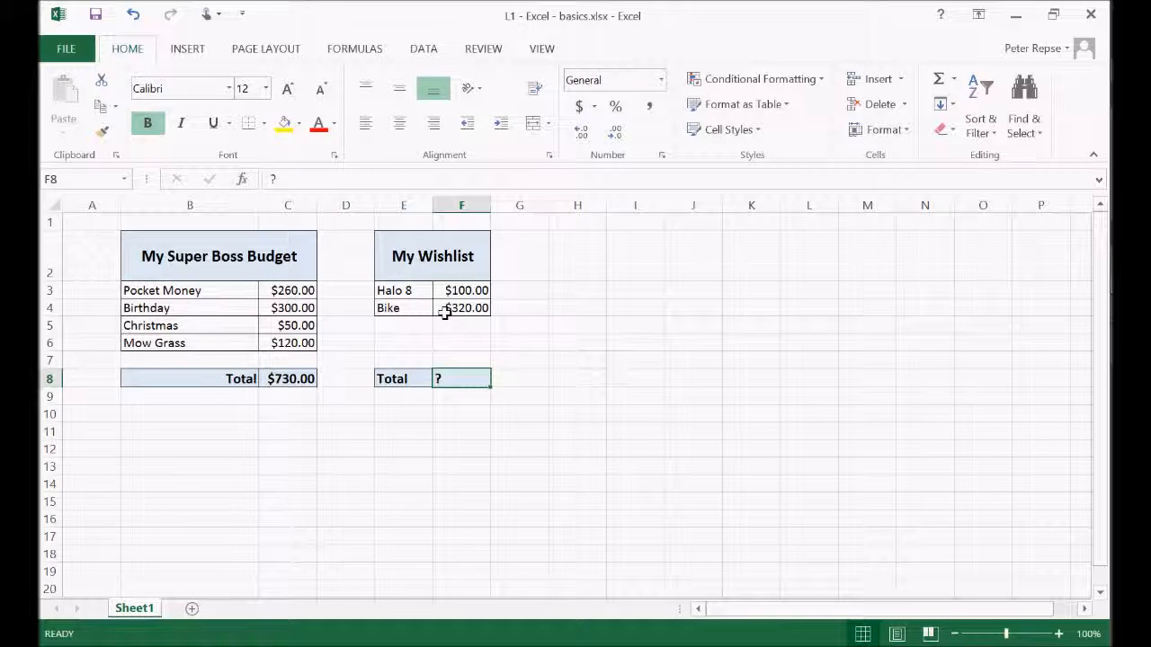
pyautogui.write('=sum')
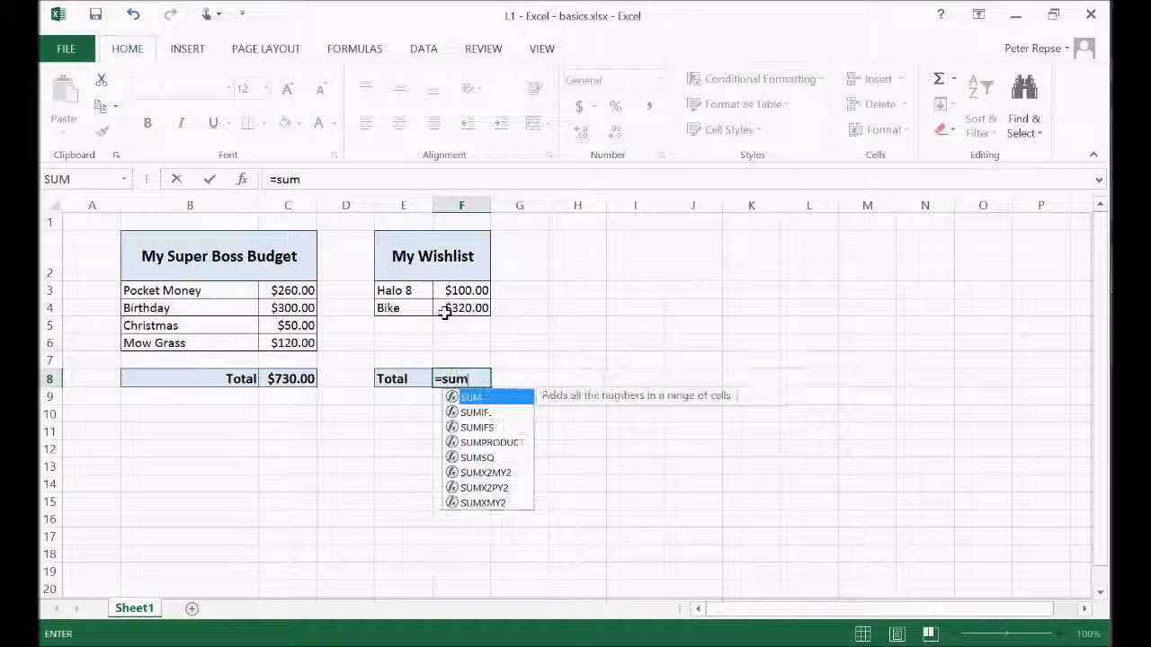
pyautogui.write('(')
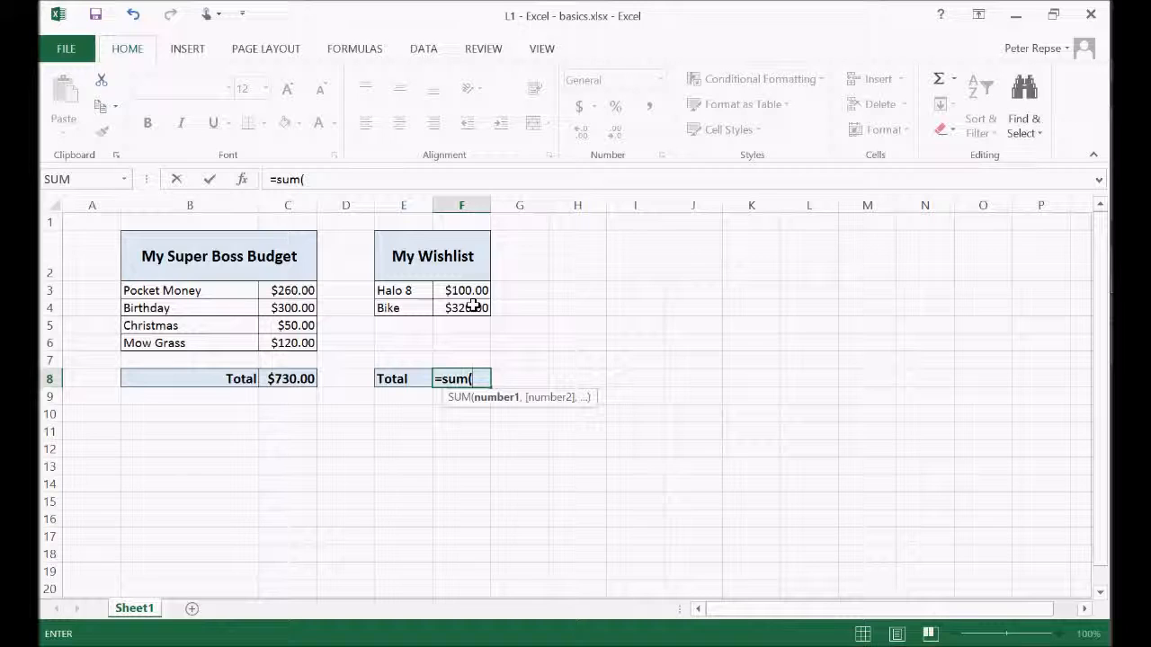
pyautogui.moveTo(469, 288); pyautogui.dragTo(457, 338)
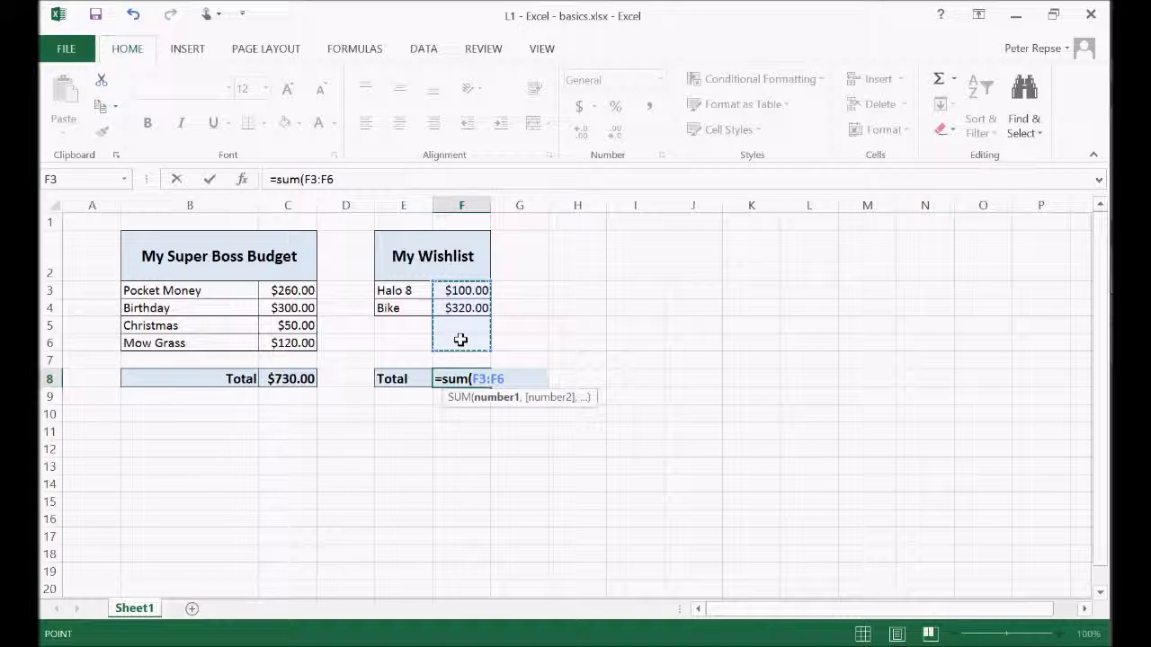
pyautogui.write(')')
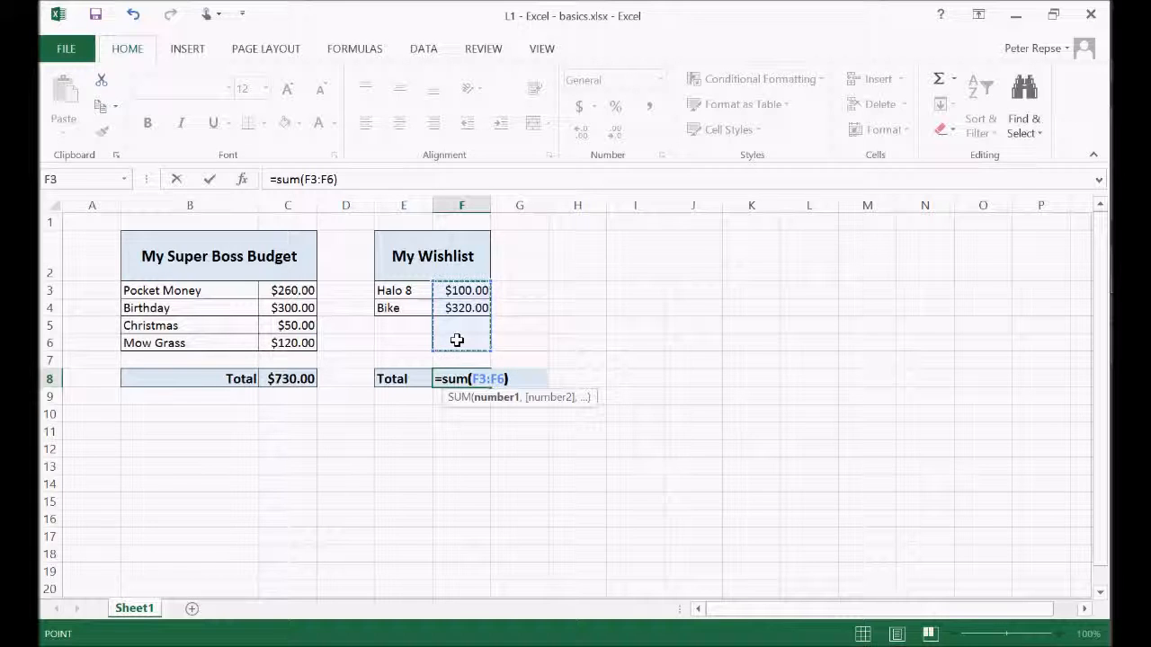
pyautogui.press('Return')
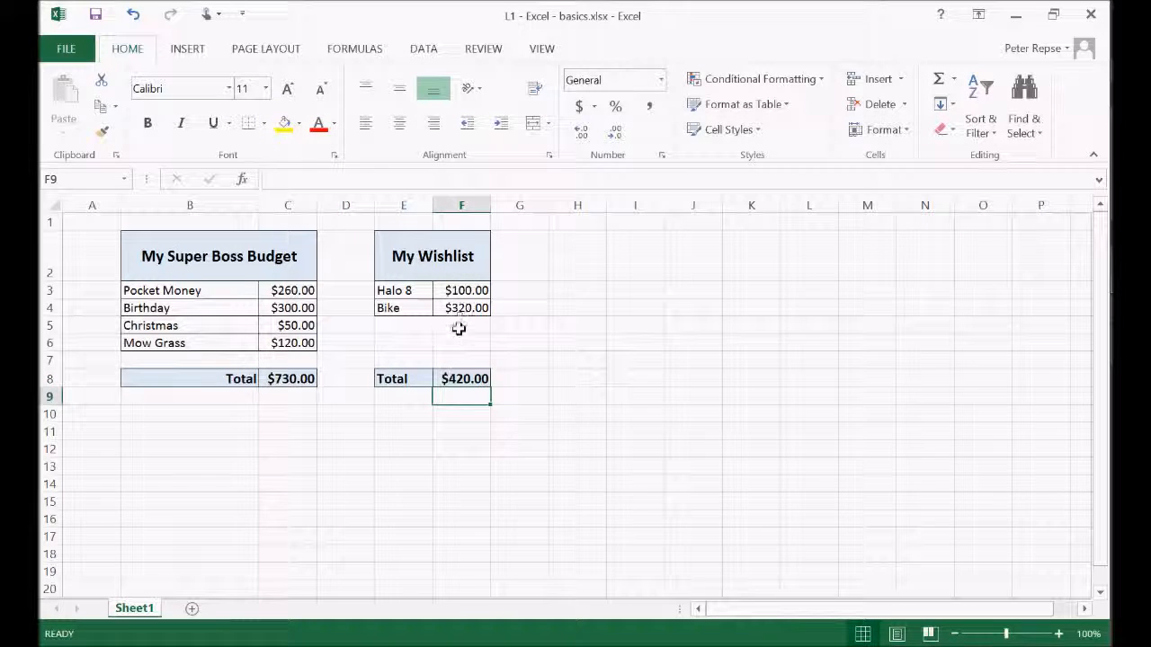
# Add a wishlist item Pen in E5 with a price of 5 in F5
pyautogui.click(462, 329)
pyautogui.click(402, 325)
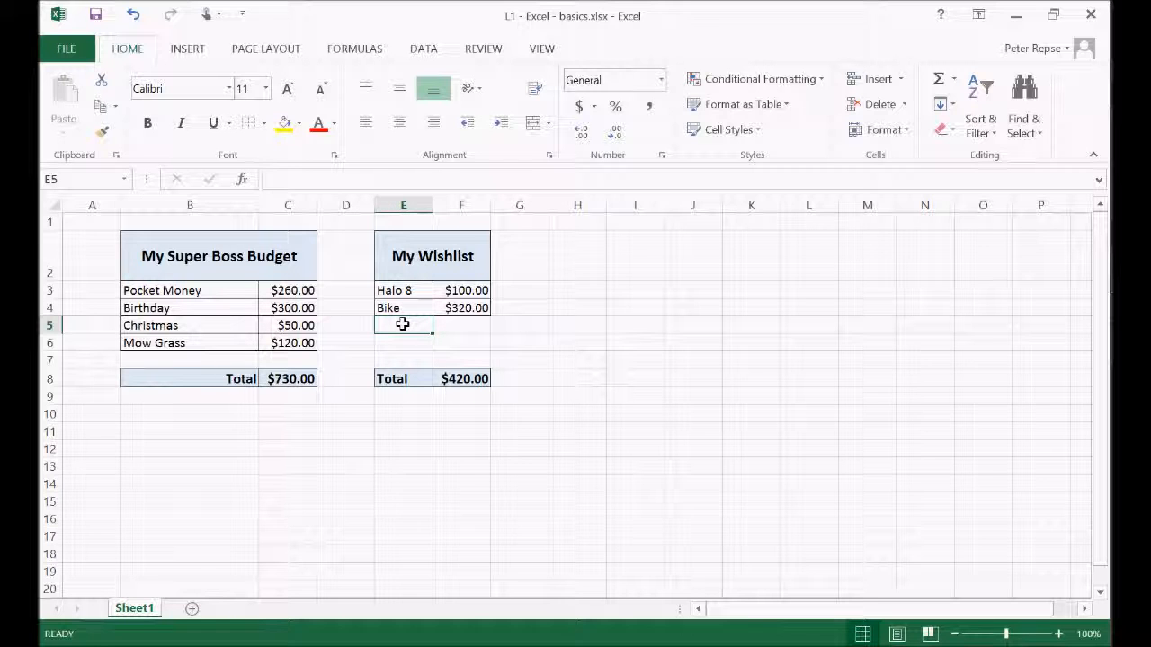
pyautogui.write('Pen')
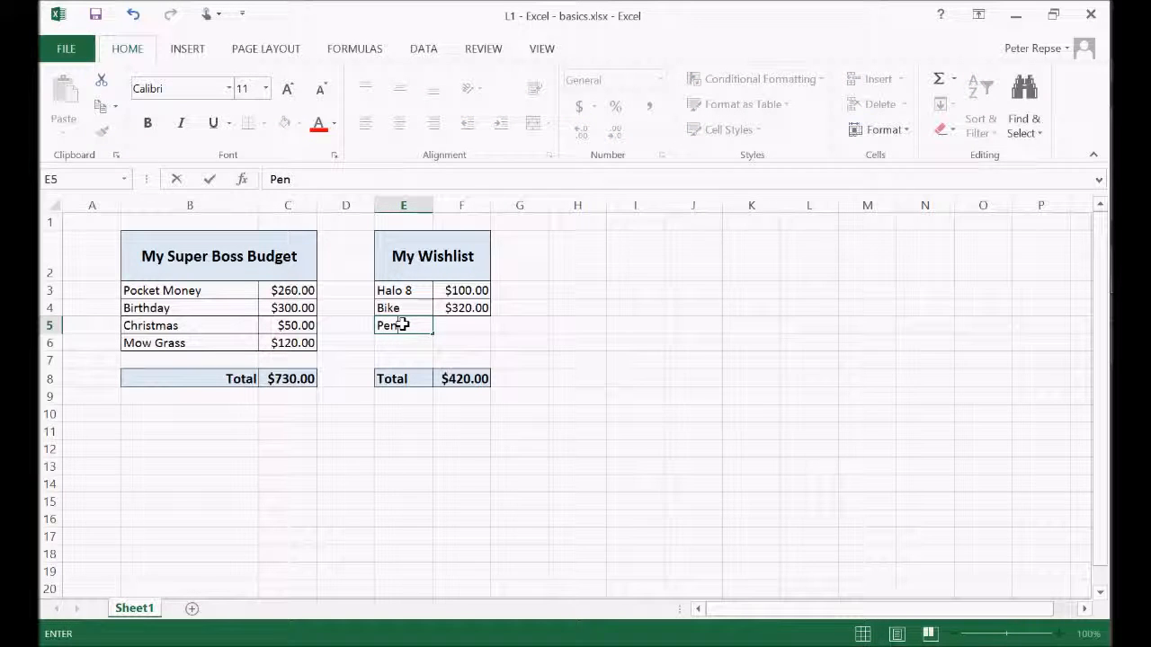
pyautogui.press('Tab')
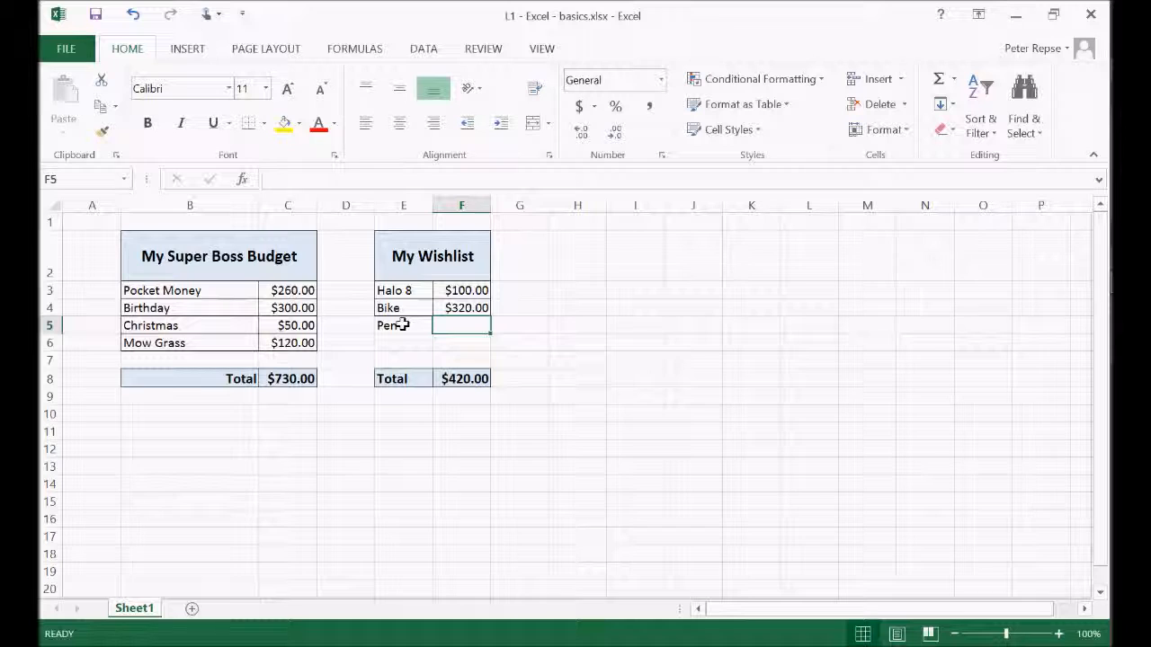
pyautogui.write('5')
pyautogui.press('Tab')
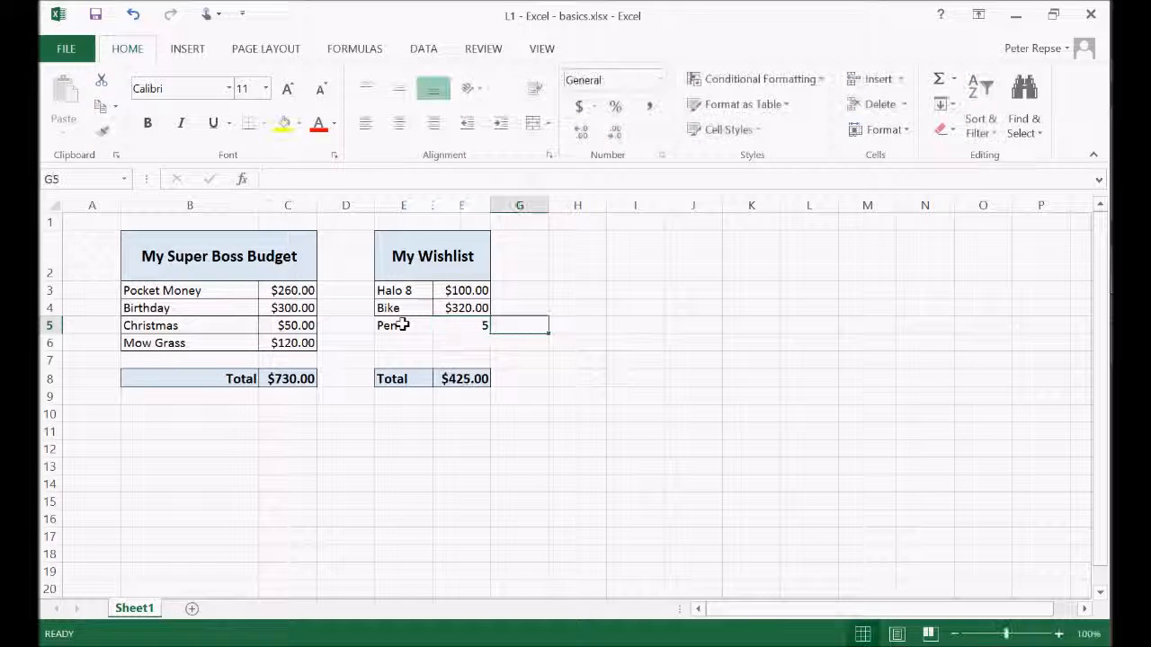
# Inspect which cells the wishlist total formula in F8 covers, leaving the formula as it is
pyautogui.click(476, 377)
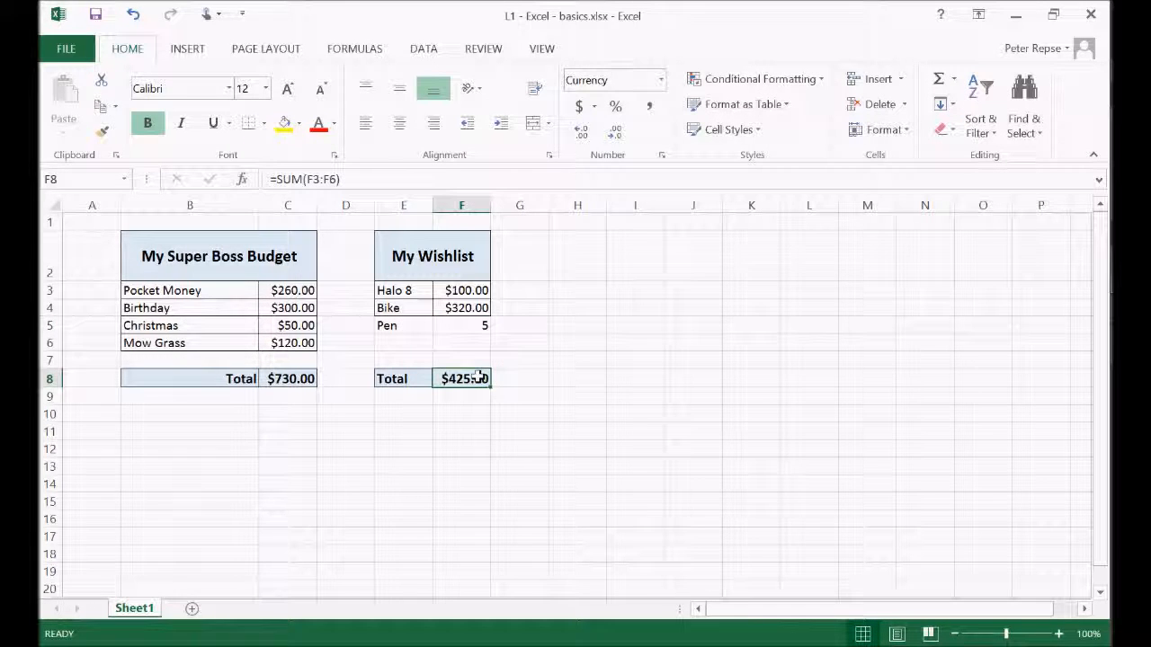
pyautogui.click(354, 179)
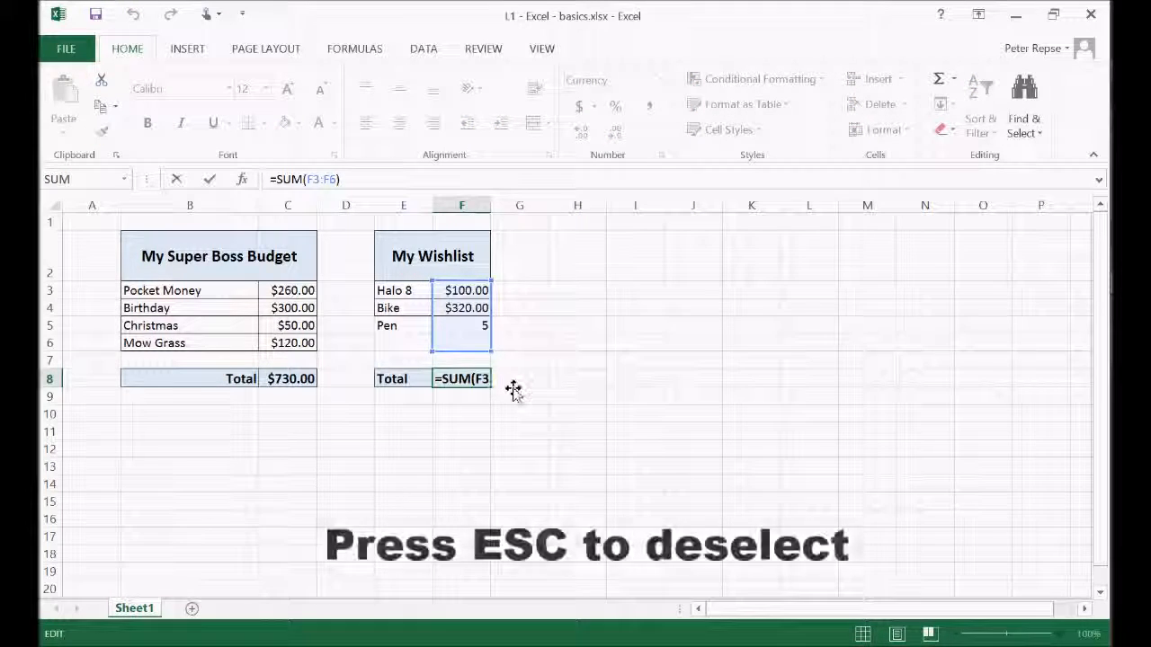
pyautogui.click(578, 360)
pyautogui.click(475, 325)
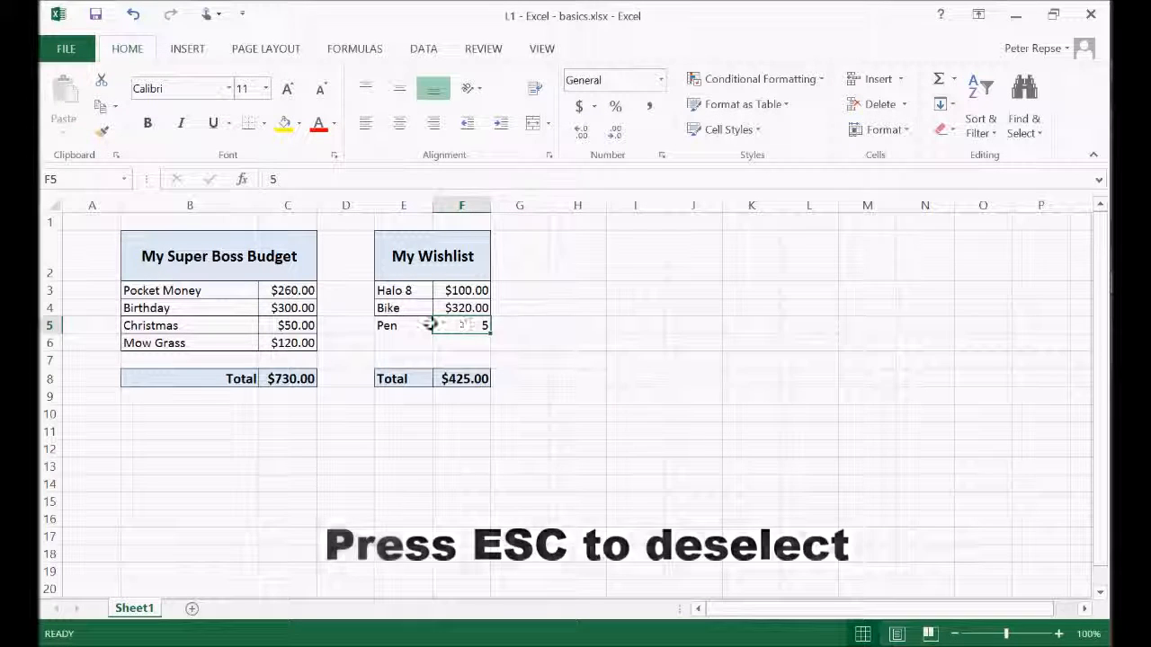
pyautogui.click(462, 379)
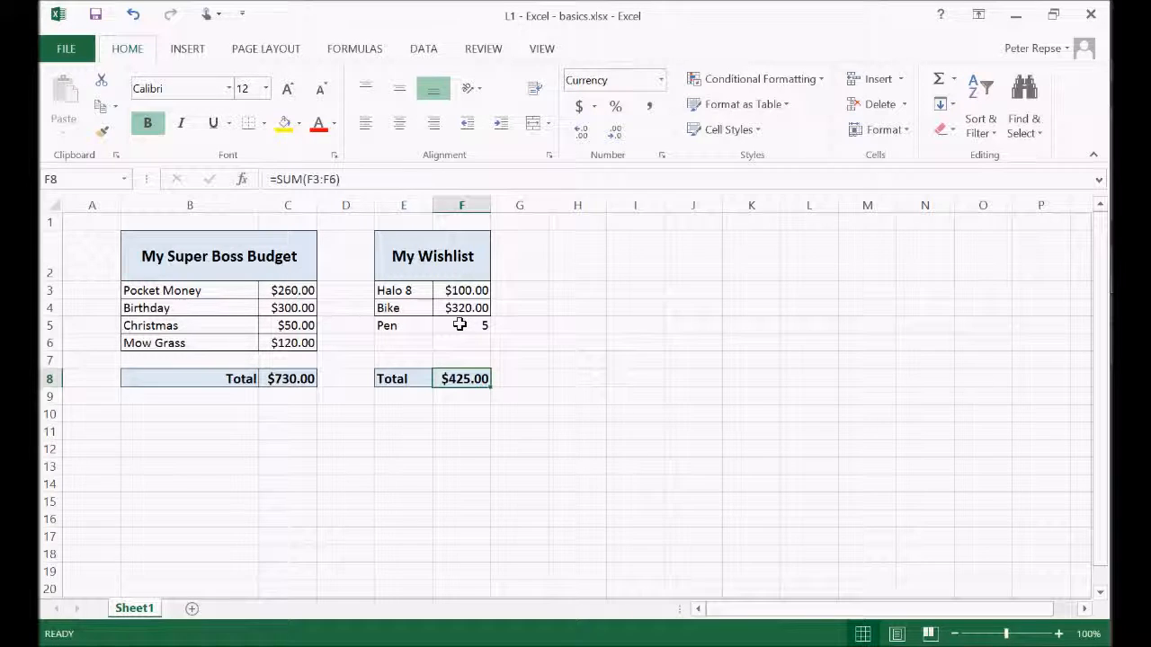
# Apply all borders to the Pen row in cells E5:F5
pyautogui.moveTo(472, 325); pyautogui.dragTo(399, 327)
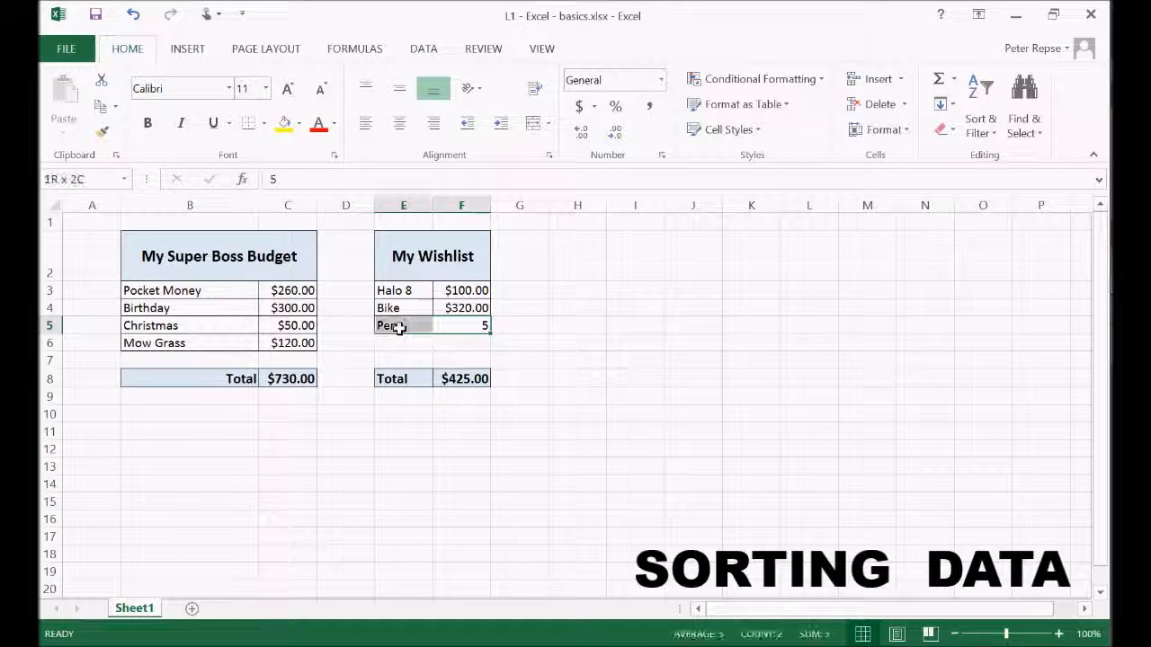
pyautogui.click(264, 123)
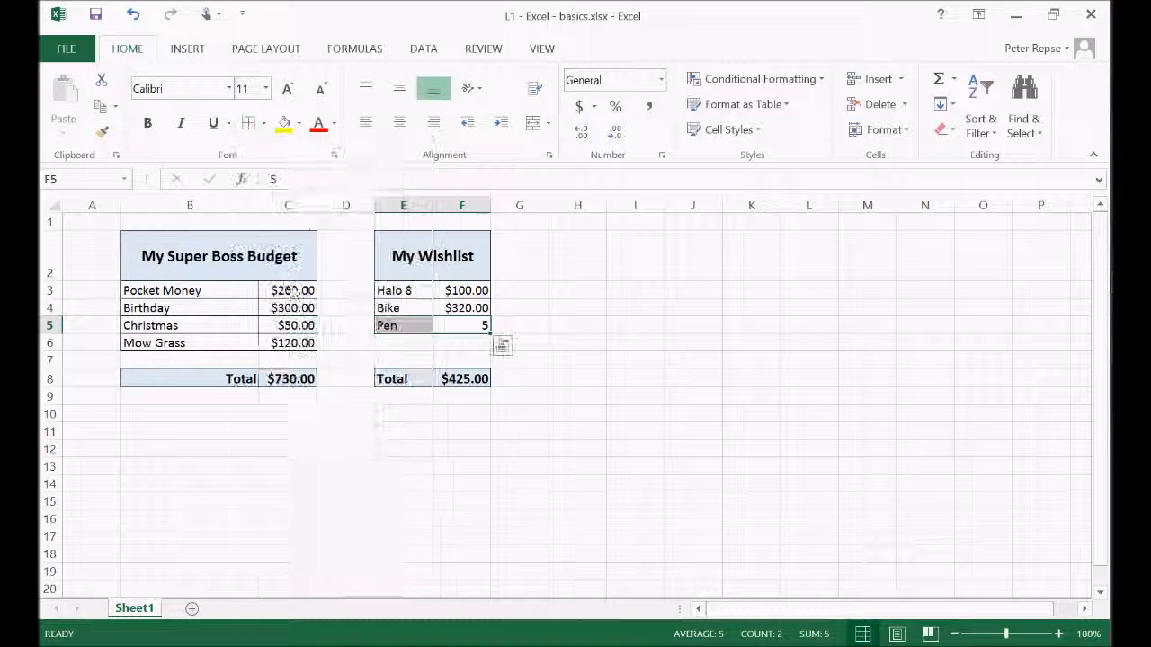
pyautogui.click(565, 357)
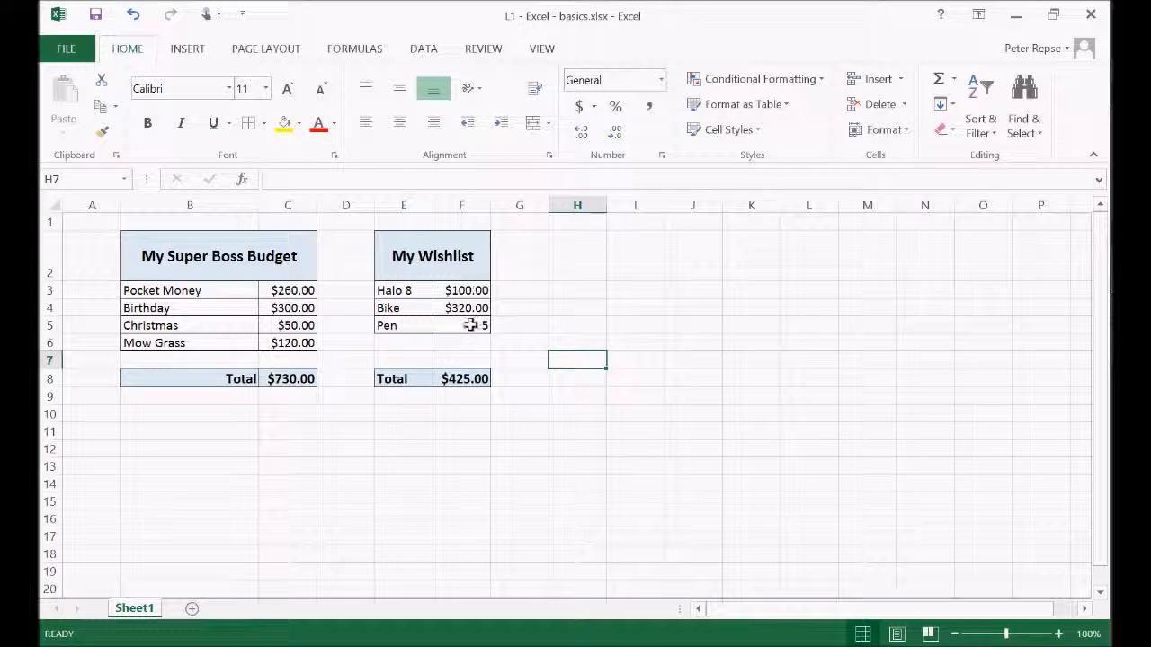
pyautogui.click(523, 418)
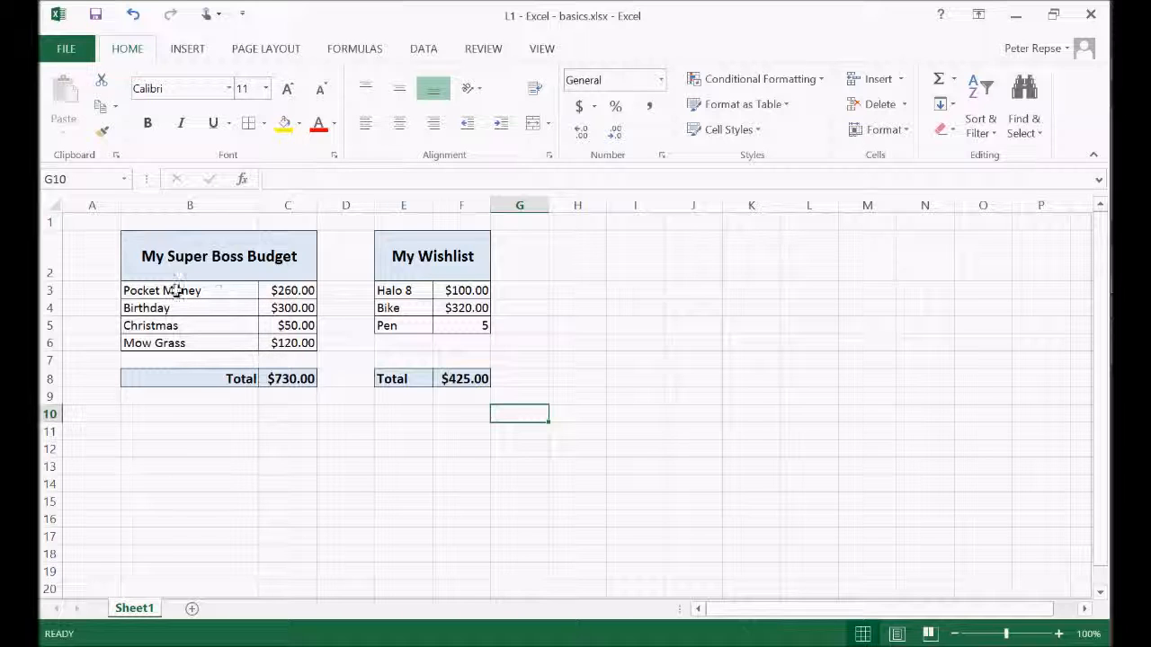
# Sort the budget rows B3:C6 by the My Super Boss Budget column on values, A to Z
pyautogui.moveTo(162, 290); pyautogui.dragTo(289, 347)
pyautogui.click(425, 50)
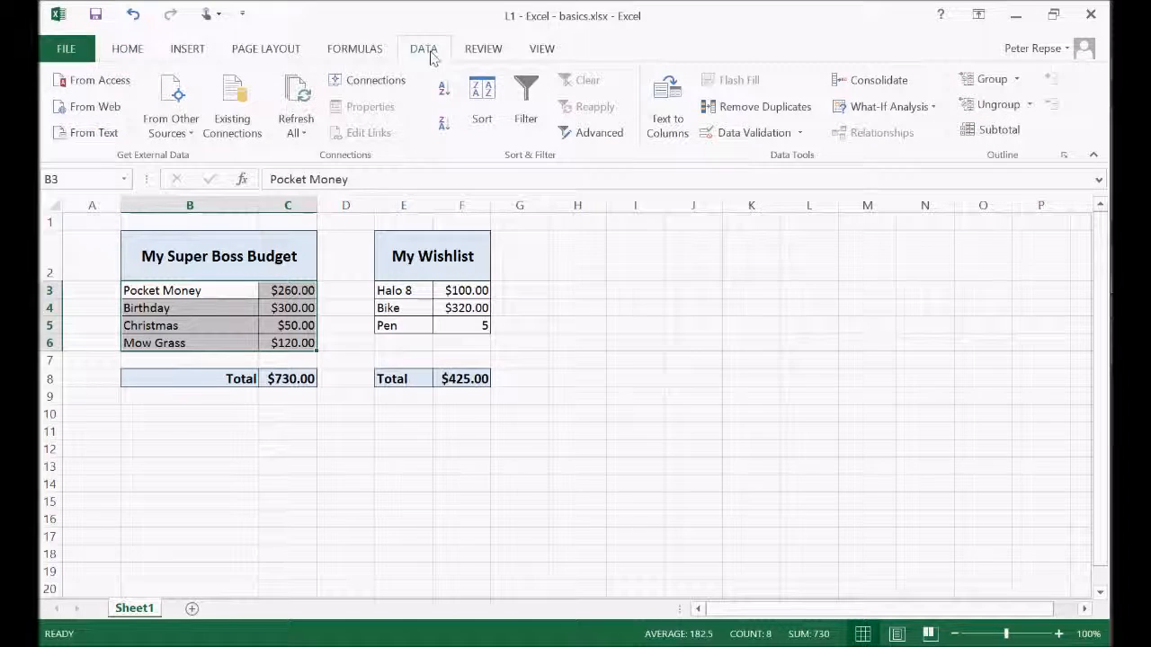
pyautogui.click(482, 120)
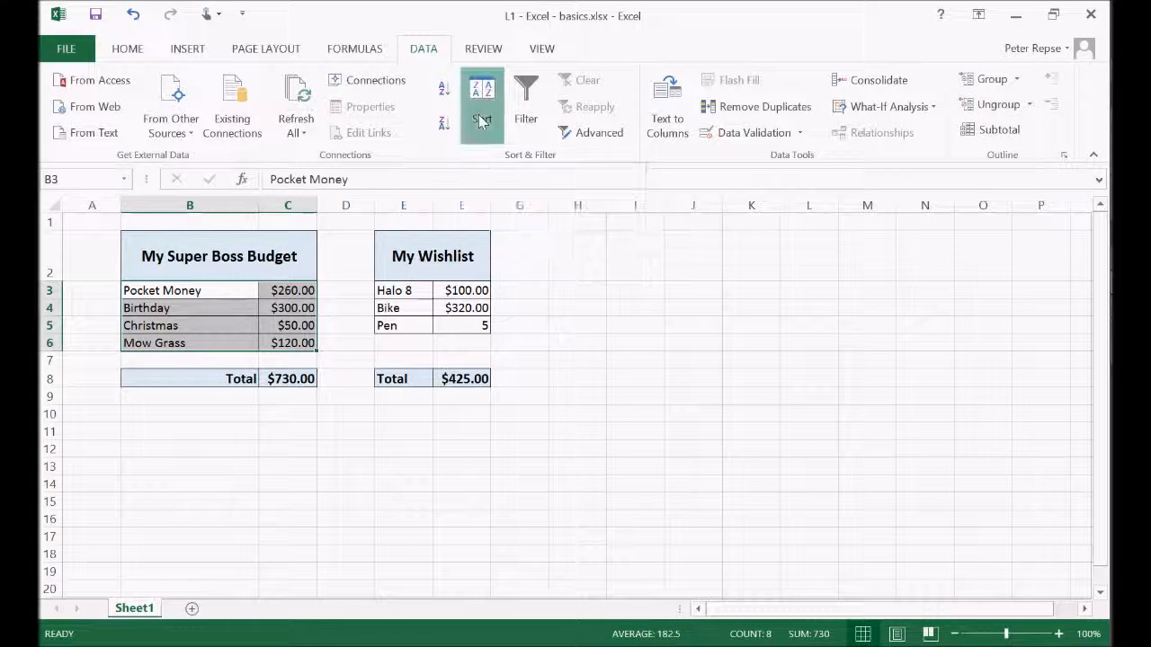
pyautogui.moveTo(542, 219); pyautogui.dragTo(690, 195)
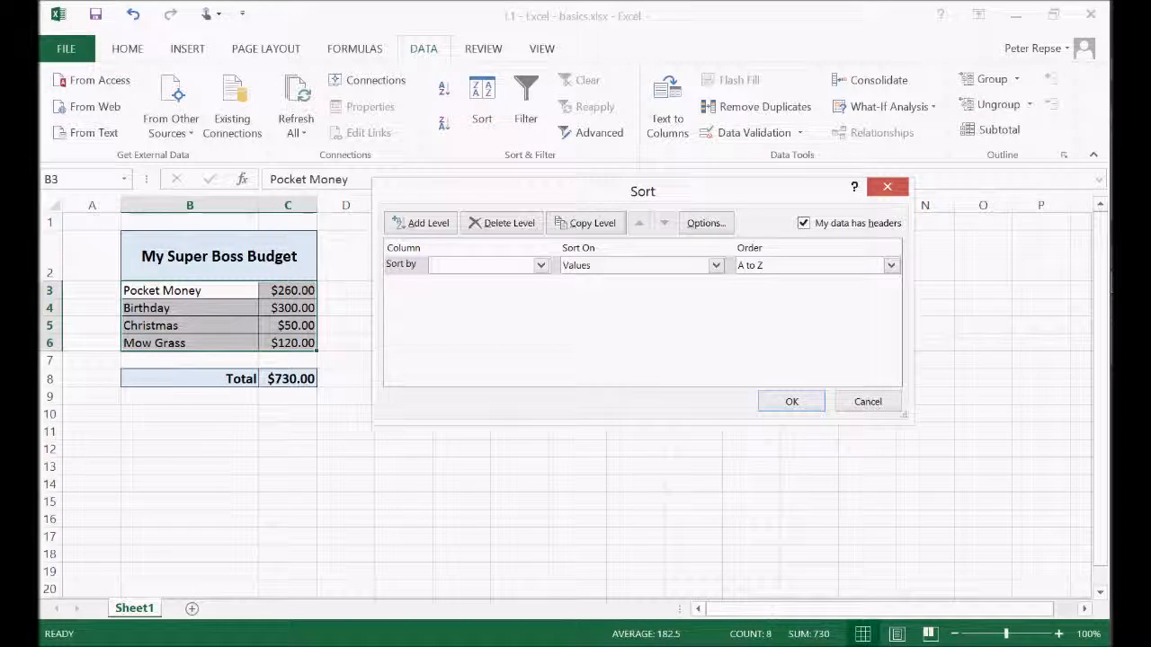
pyautogui.click(541, 266)
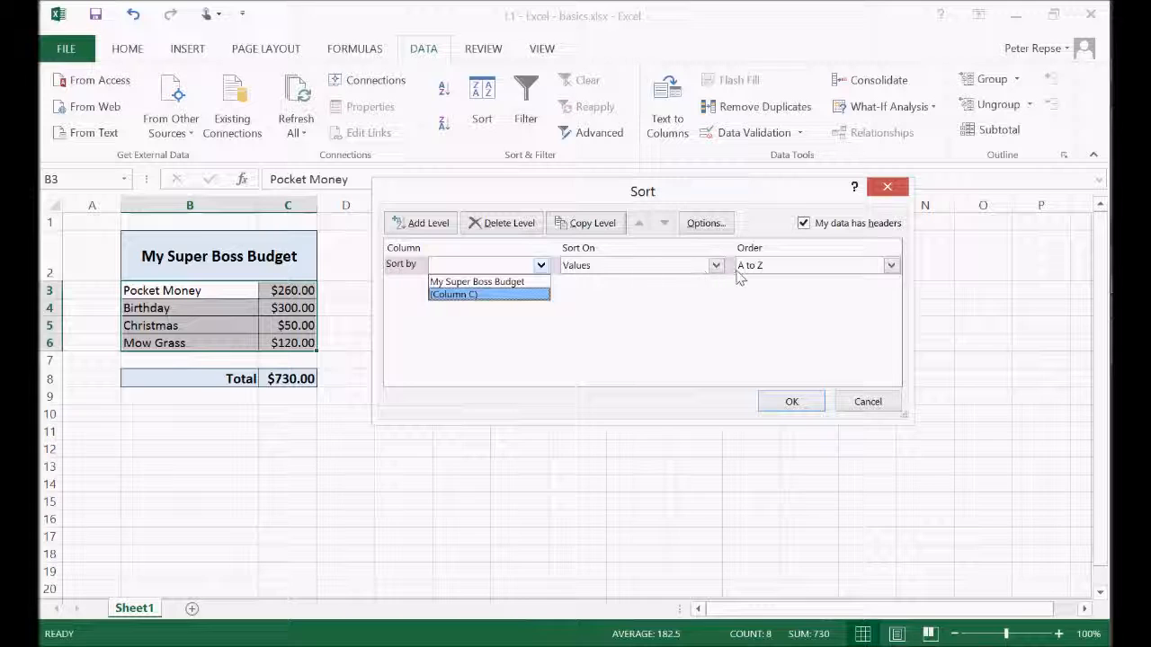
pyautogui.click(519, 285)
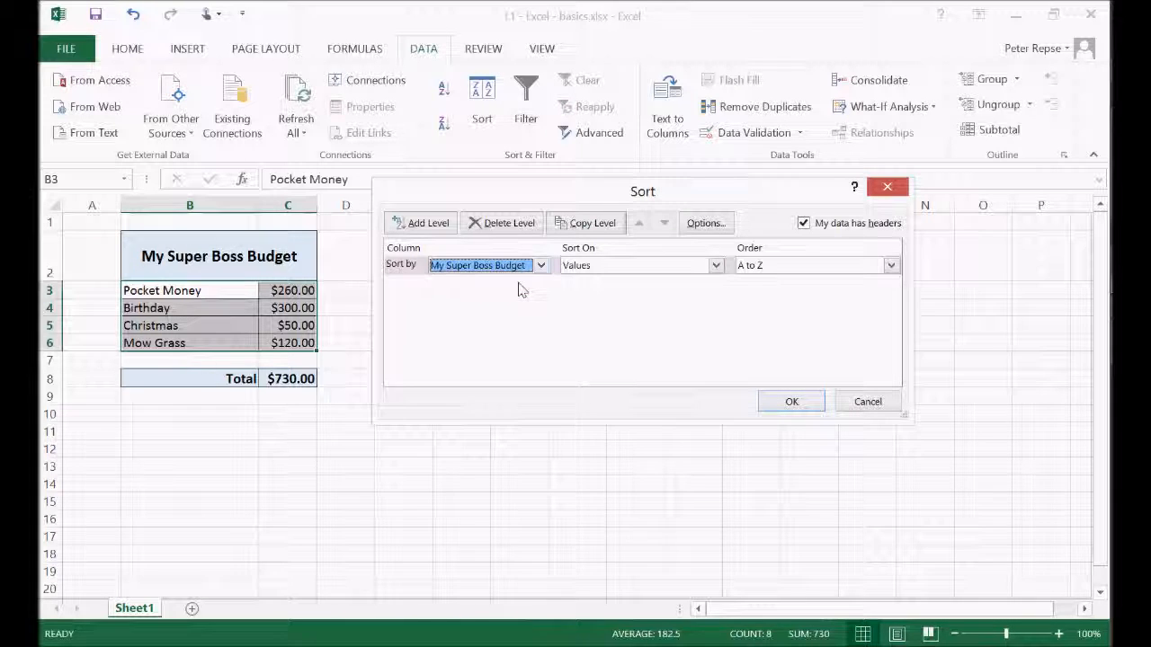
pyautogui.click(791, 402)
pyautogui.click(186, 295)
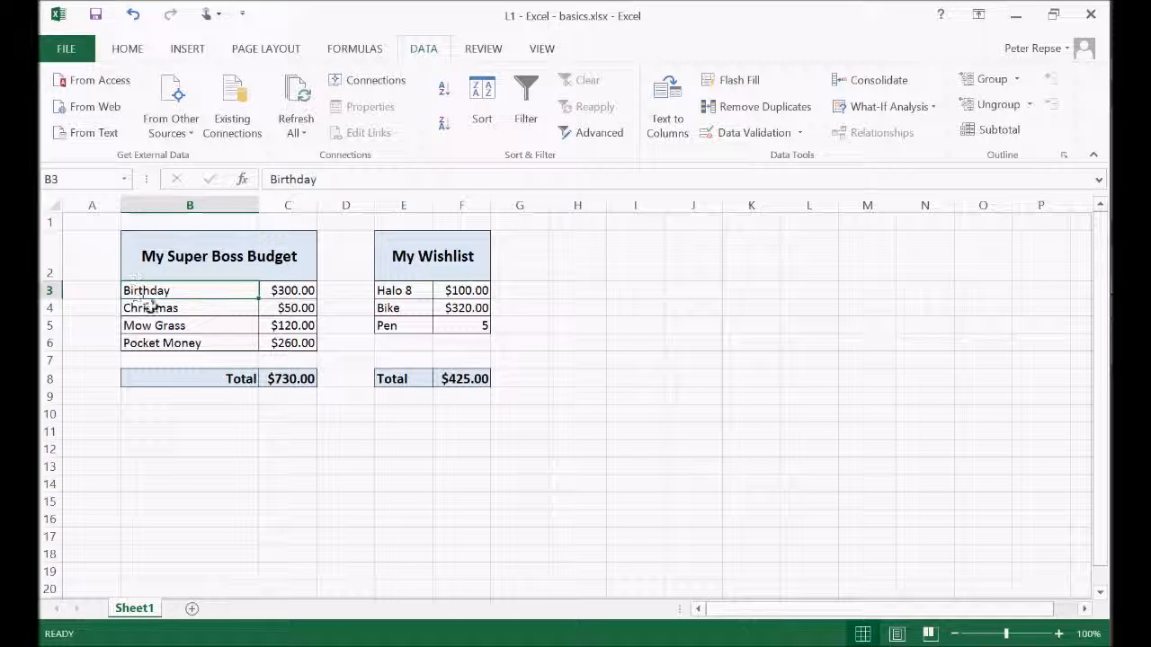
pyautogui.click(310, 466)
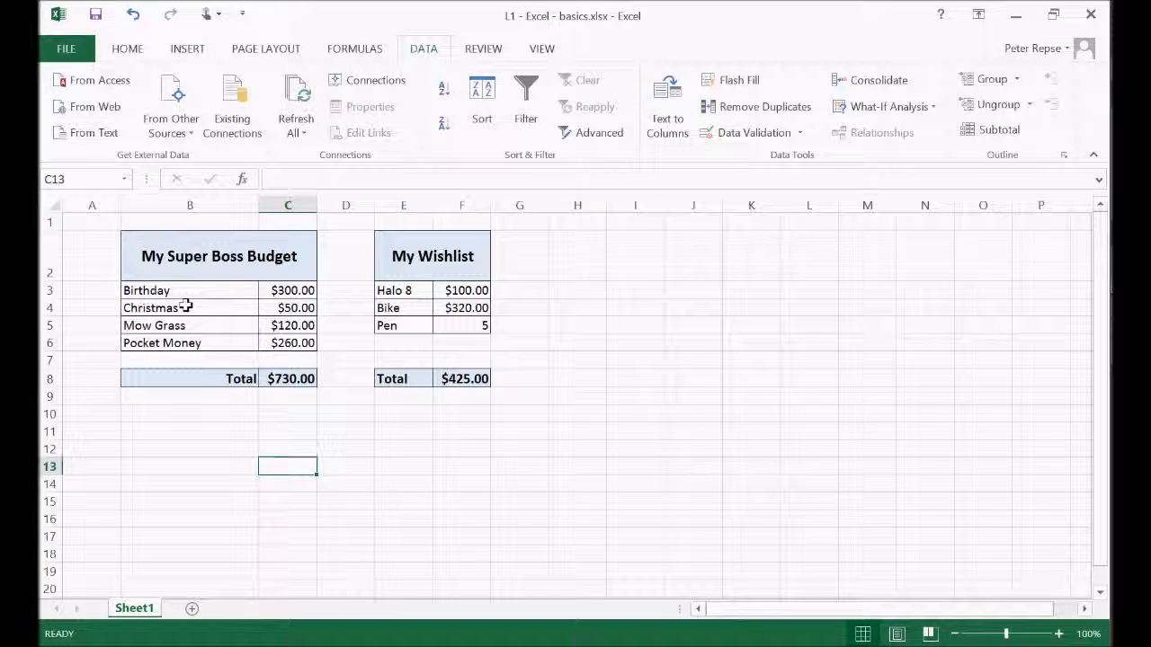
# Sort the budget rows B3:C6 by Column C on values, Largest to Smallest
pyautogui.moveTo(185, 290); pyautogui.dragTo(289, 346)
pyautogui.click(482, 100)
pyautogui.click(533, 263)
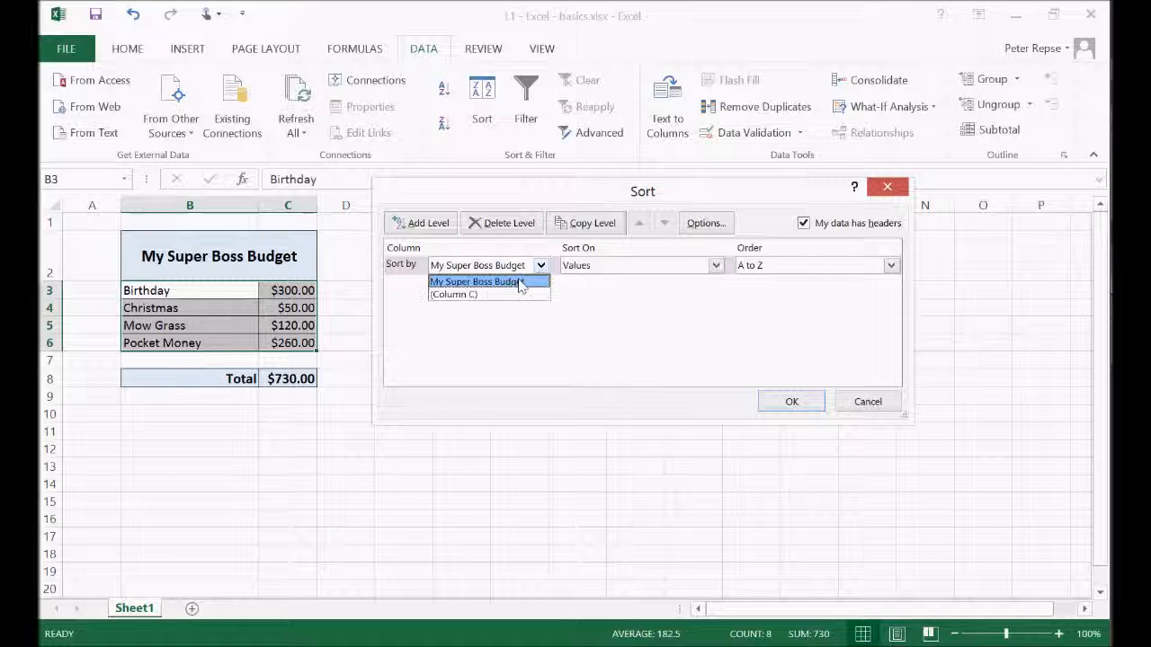
pyautogui.click(494, 293)
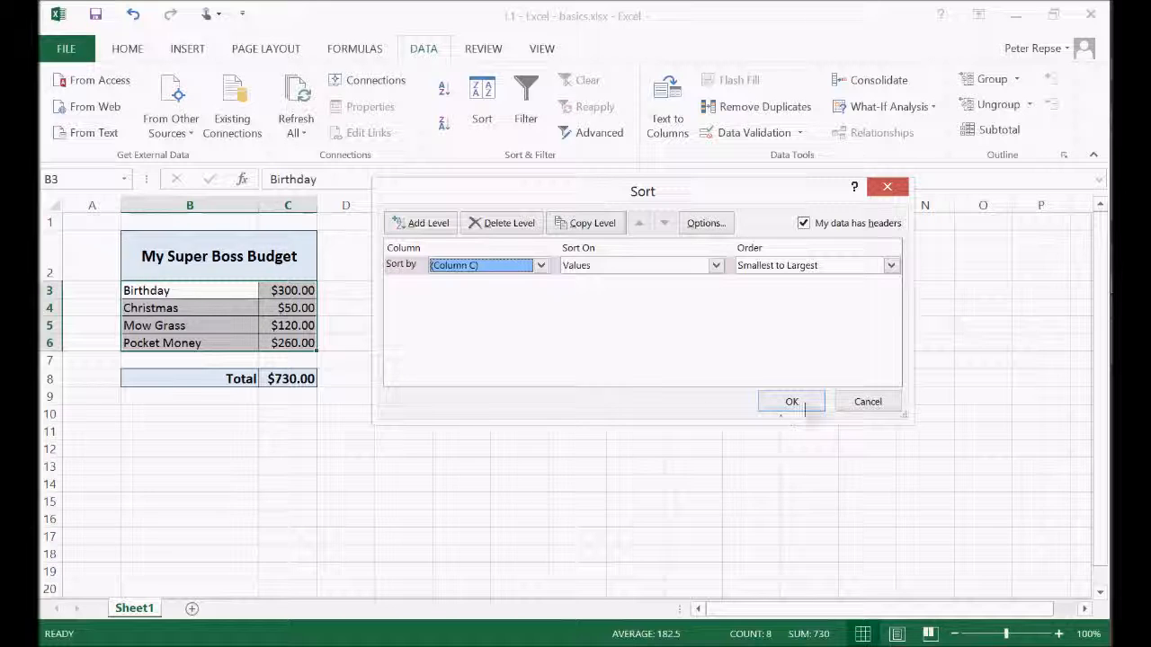
pyautogui.click(891, 265)
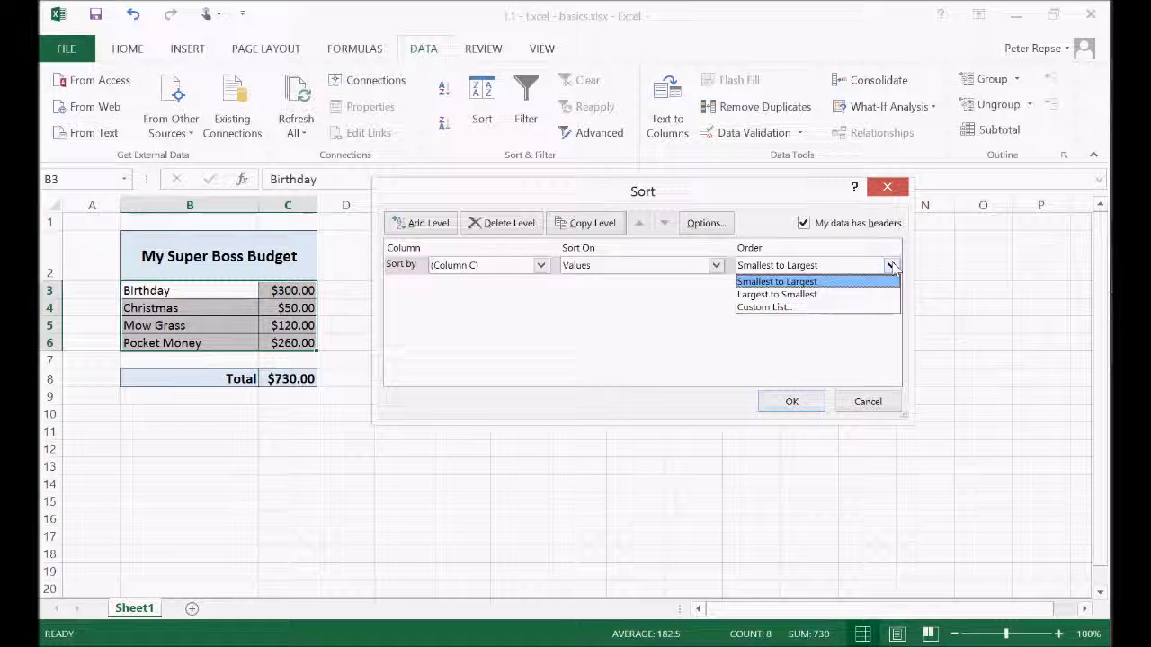
pyautogui.click(827, 295)
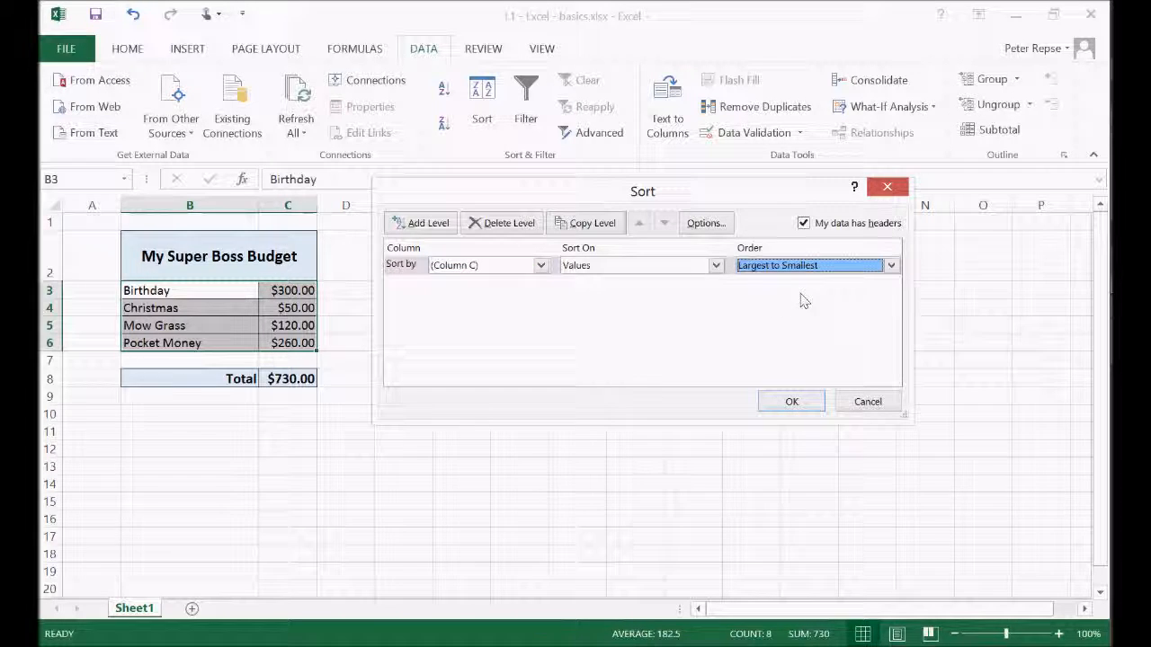
pyautogui.click(767, 406)
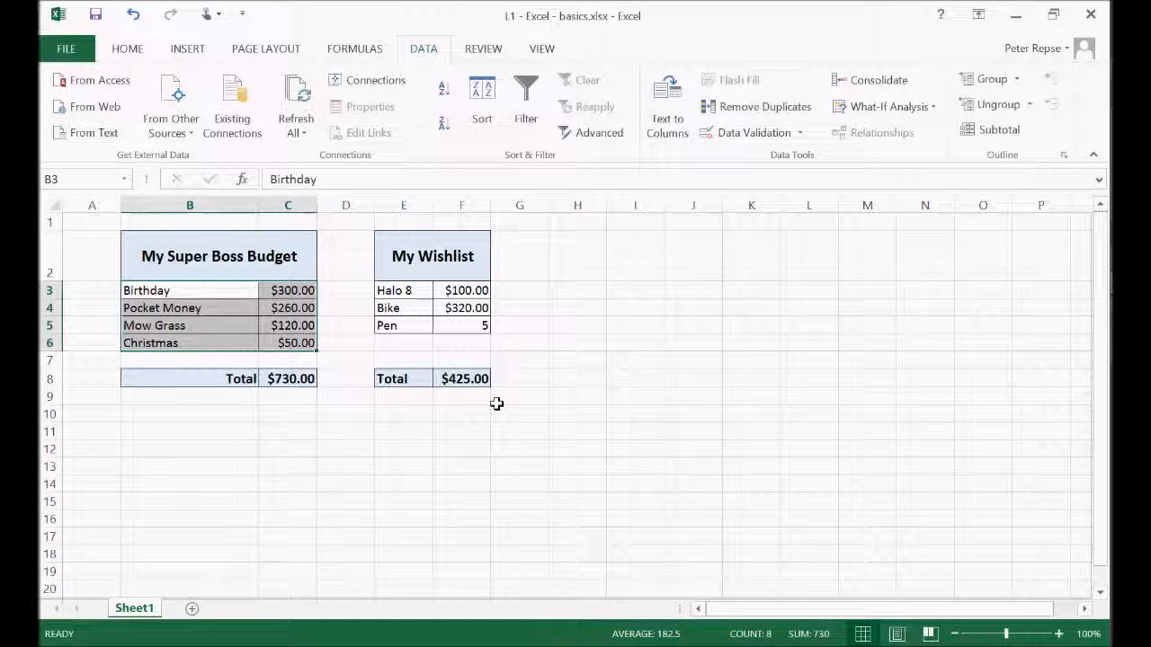
pyautogui.click(346, 430)
pyautogui.click(347, 297)
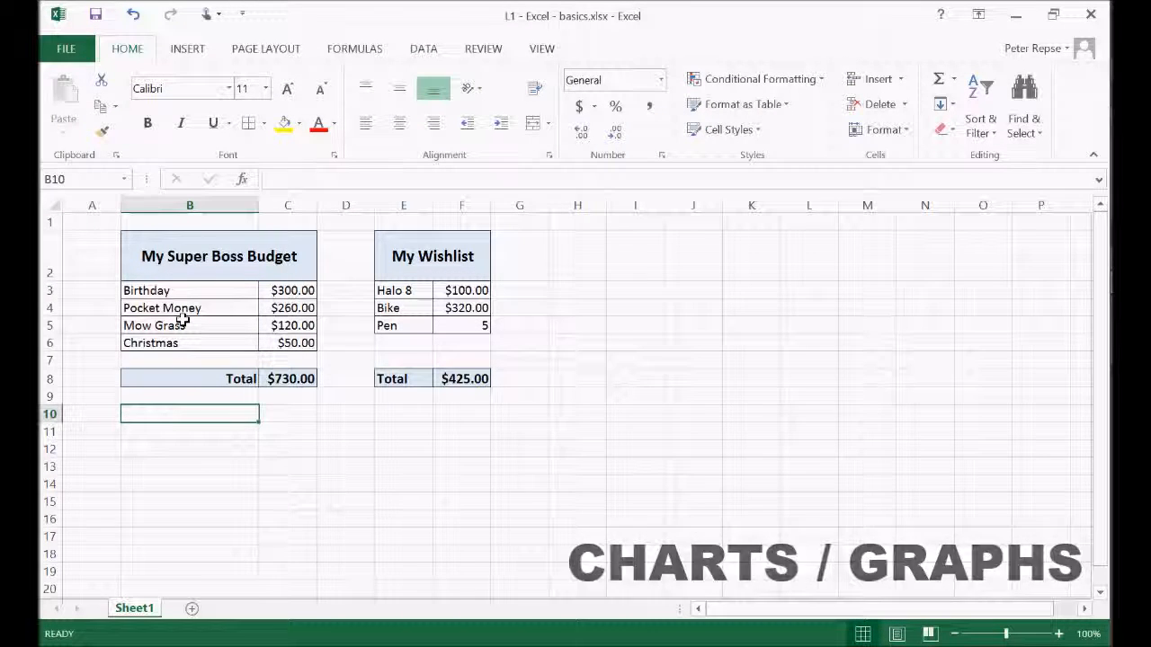
# Insert a 2-D pie chart of the budget data in B3:C6 and place it beside the wishlist, from column G to N
pyautogui.moveTo(158, 291); pyautogui.dragTo(298, 344)
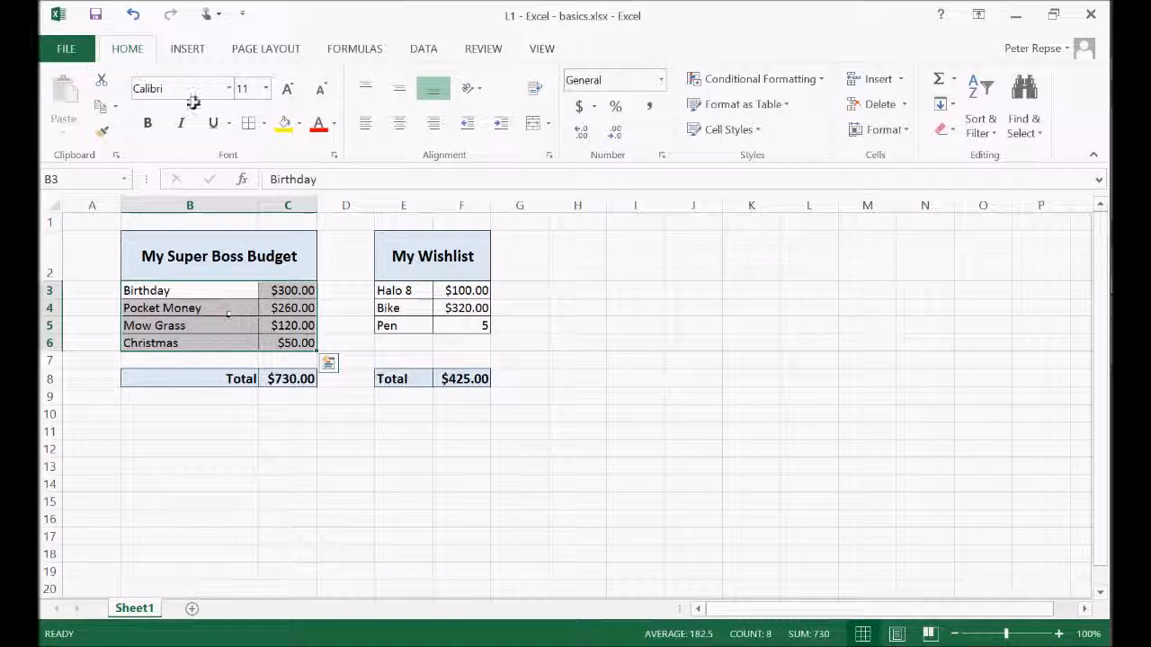
pyautogui.click(198, 50)
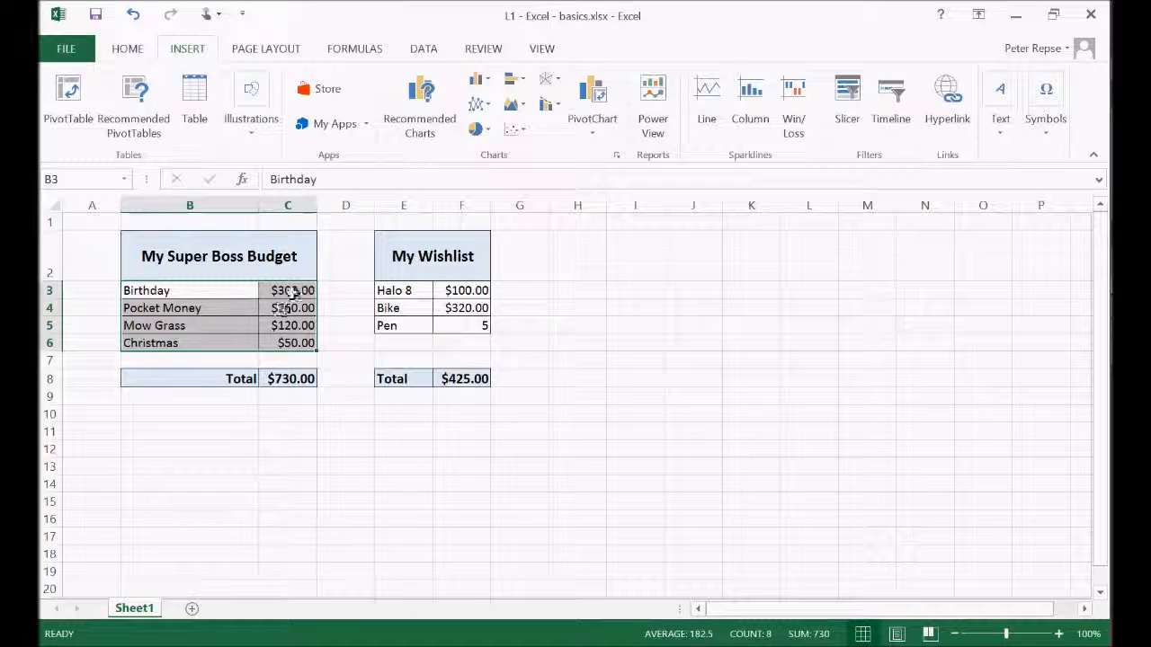
pyautogui.click(482, 79)
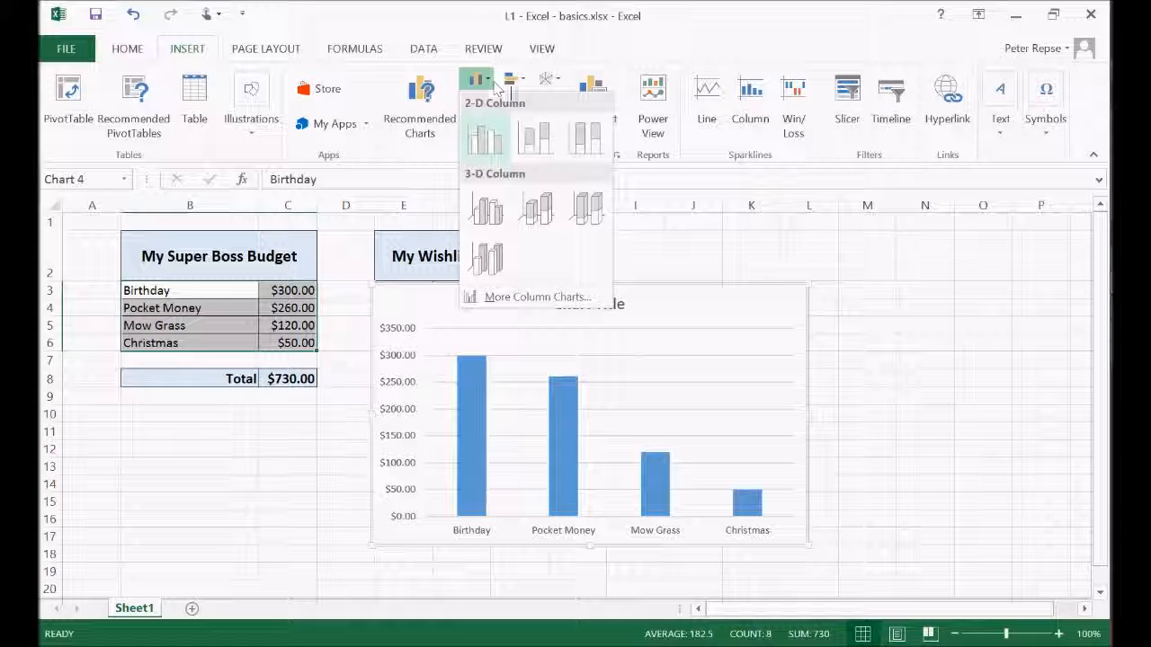
pyautogui.click(483, 81)
pyautogui.click(486, 132)
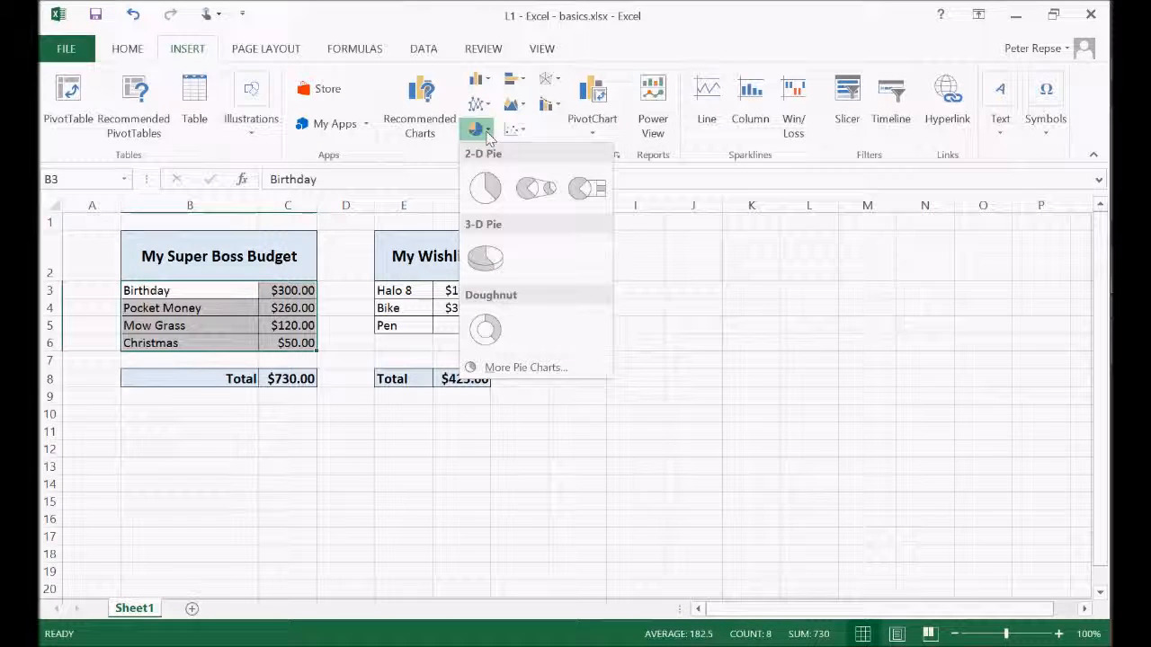
pyautogui.click(495, 193)
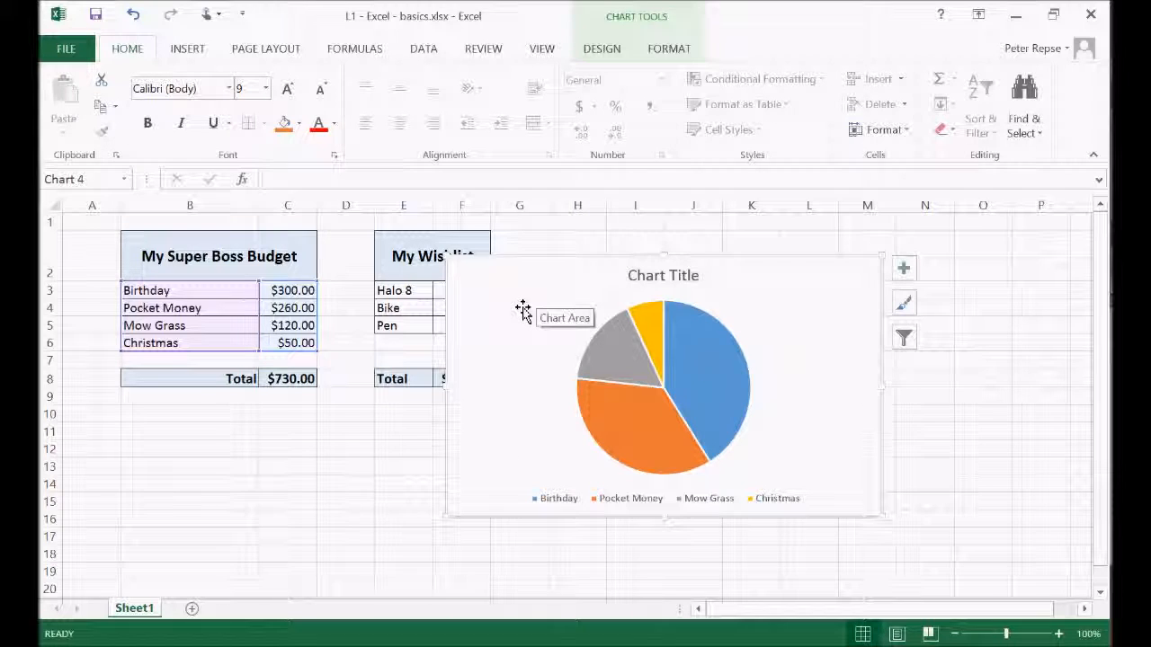
pyautogui.moveTo(531, 297); pyautogui.dragTo(587, 266)
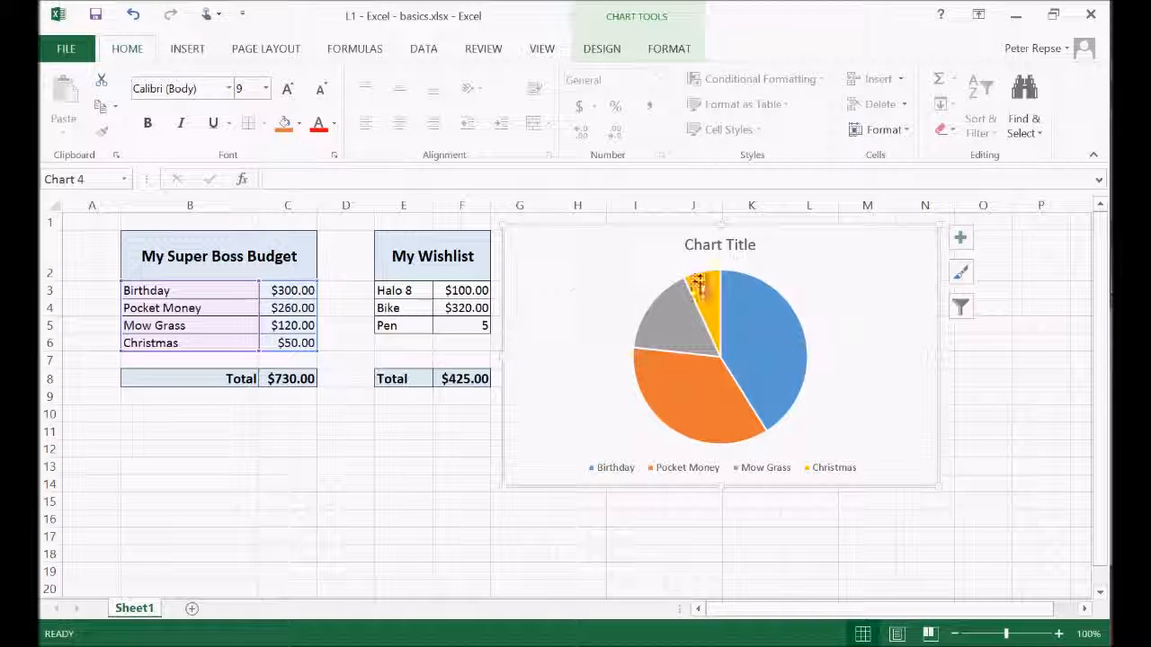
# Change the pie chart's title to Income and add data labels to its slices
pyautogui.doubleClick(737, 245)
pyautogui.doubleClick(732, 246)
pyautogui.tripleClick(720, 245)
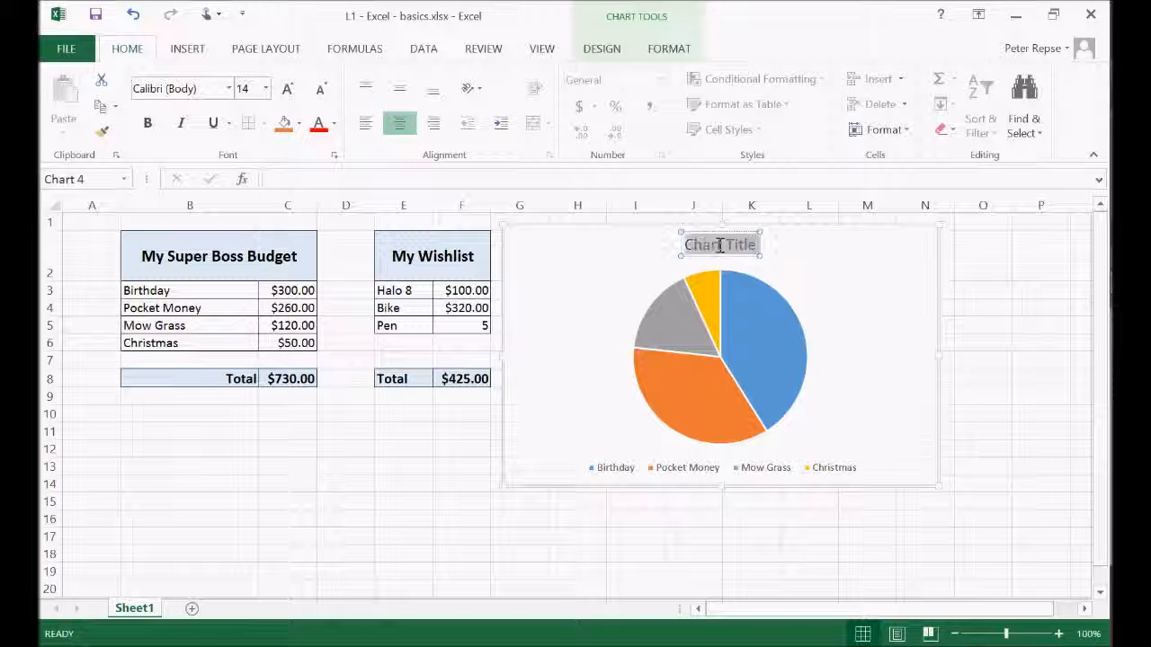
pyautogui.write('Income')
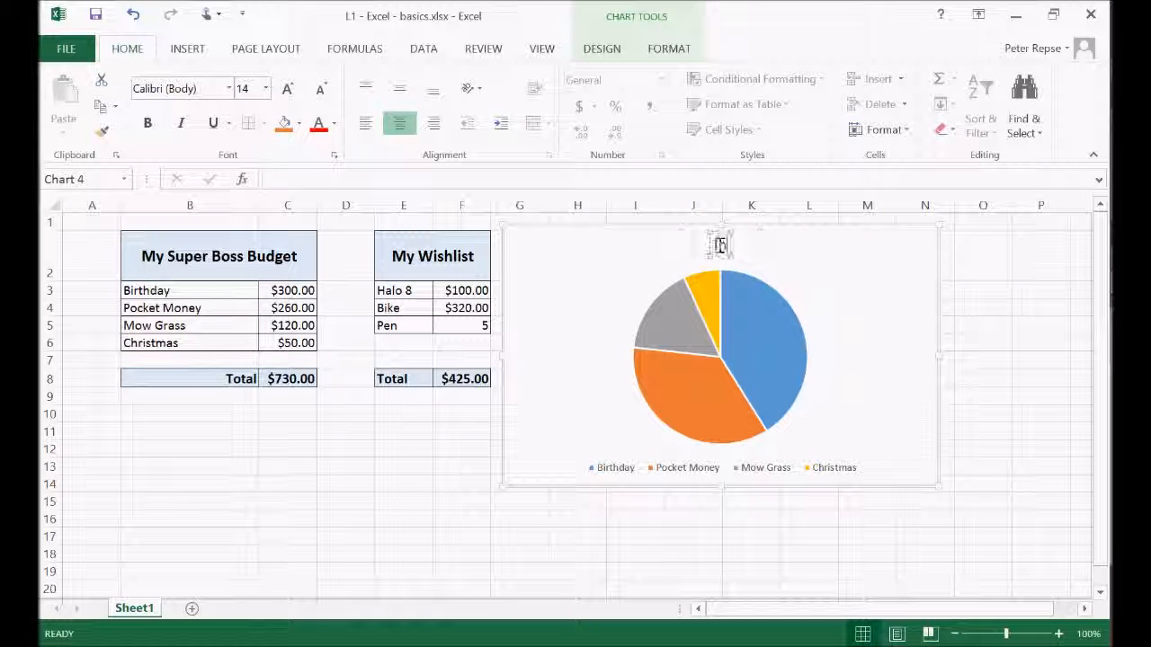
pyautogui.click(847, 334)
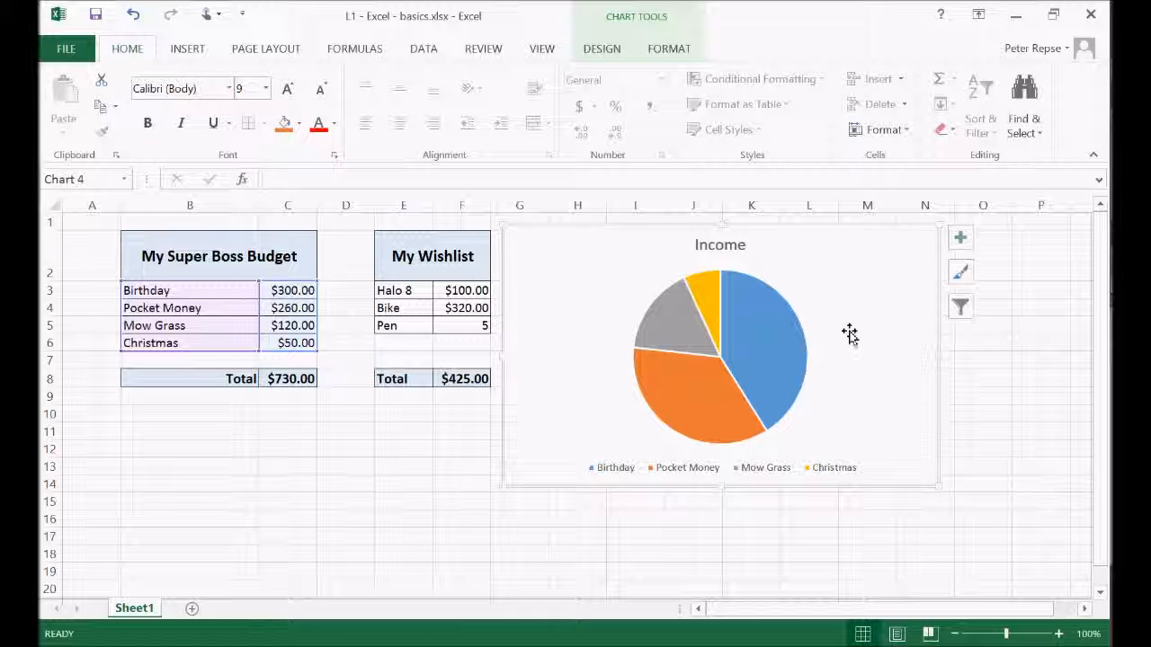
pyautogui.click(960, 238)
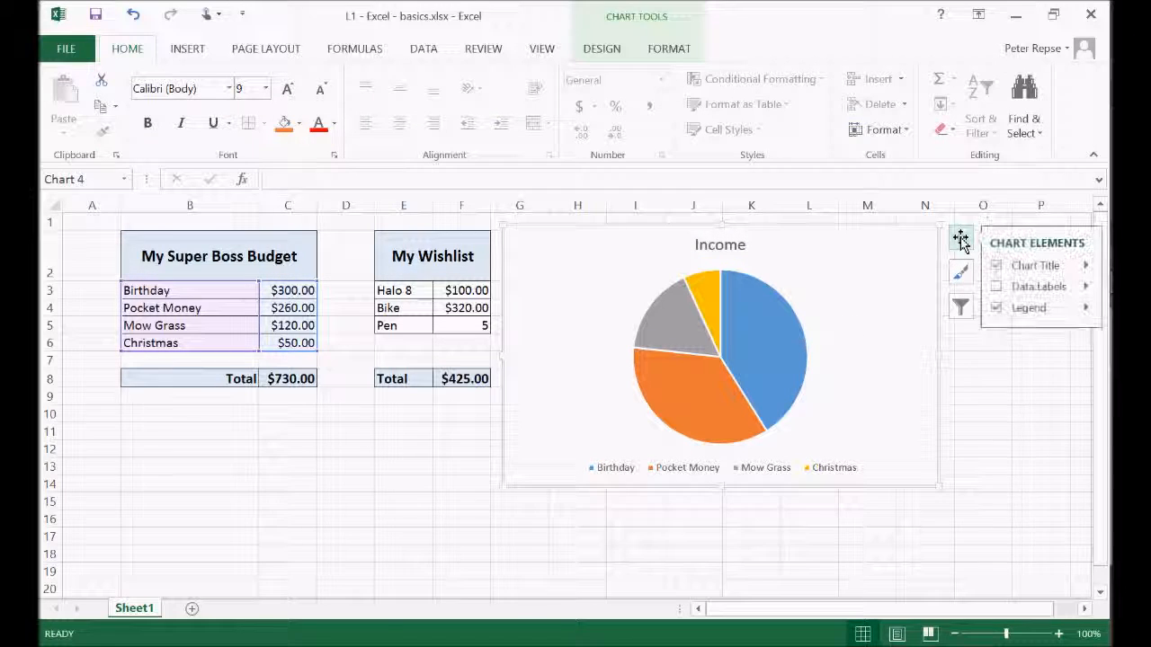
pyautogui.click(997, 286)
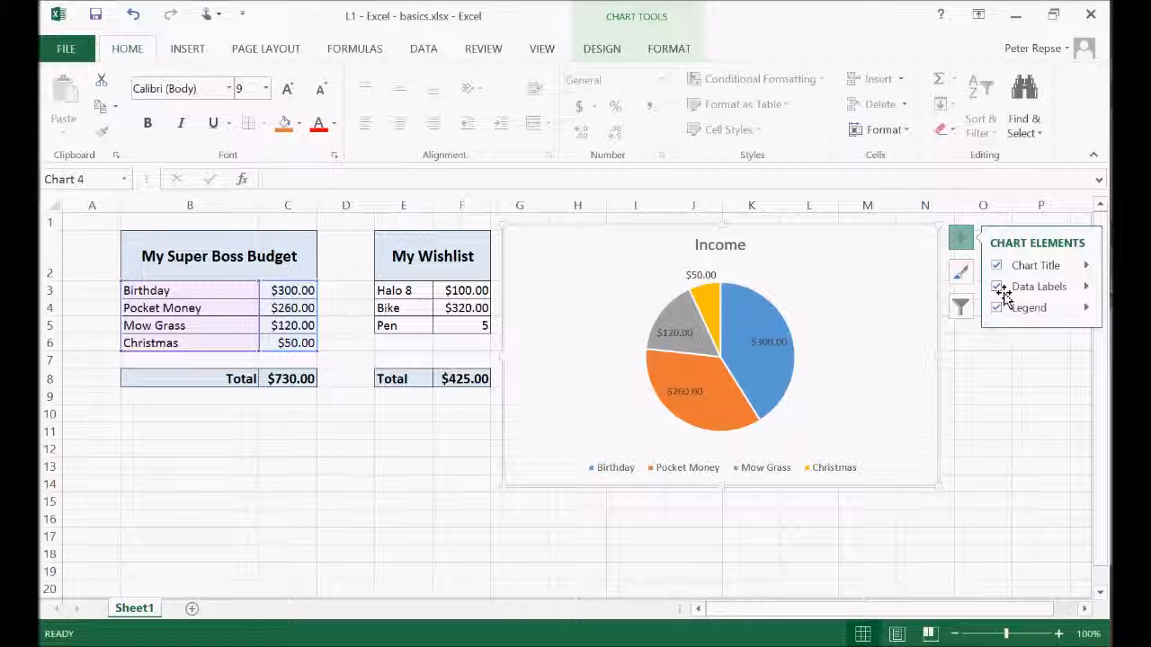
# Preview several pie chart styles and apply the one with a hatched light grey background and the legend beside the pie
pyautogui.click(962, 272)
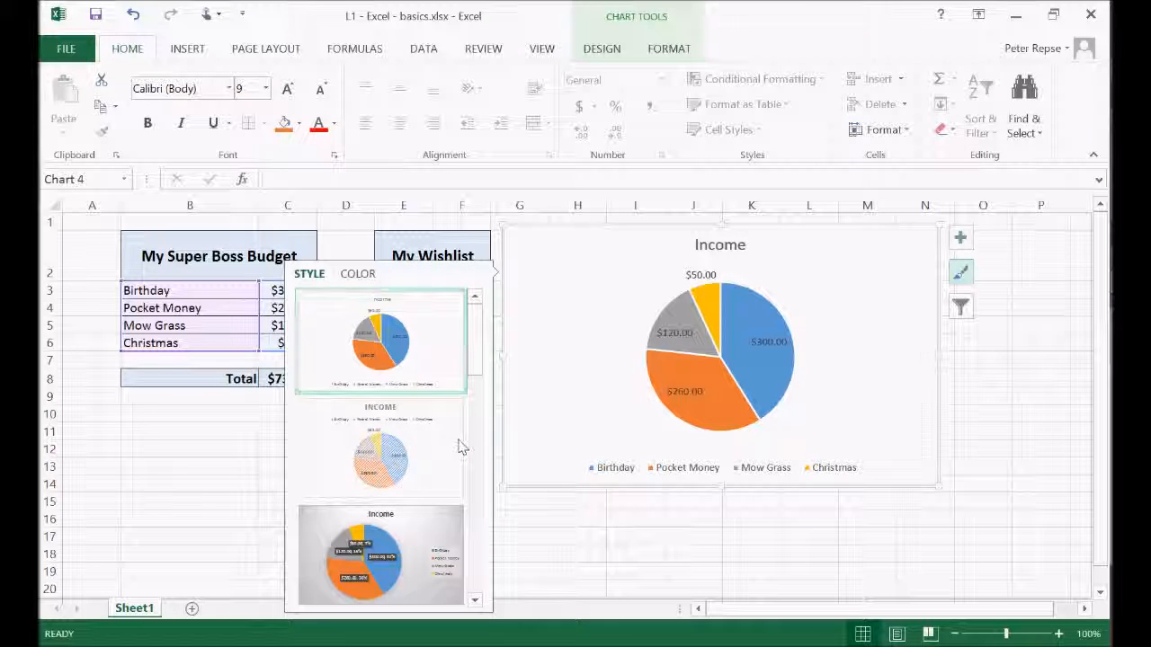
pyautogui.scroll(-5, 408, 438)
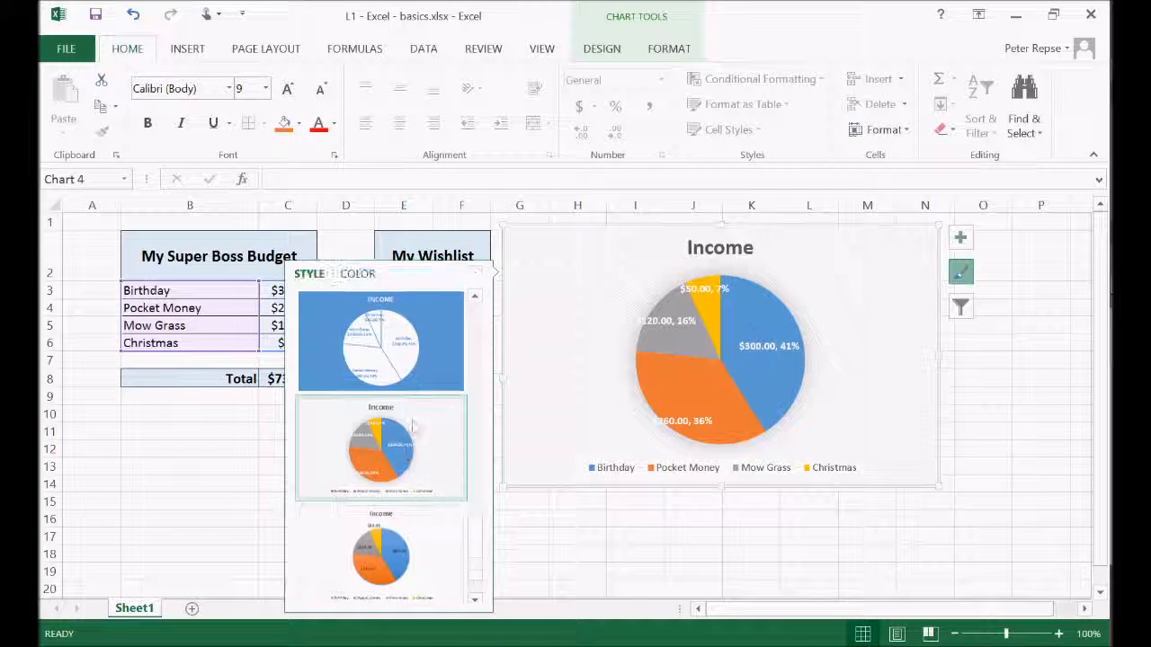
pyautogui.click(474, 298)
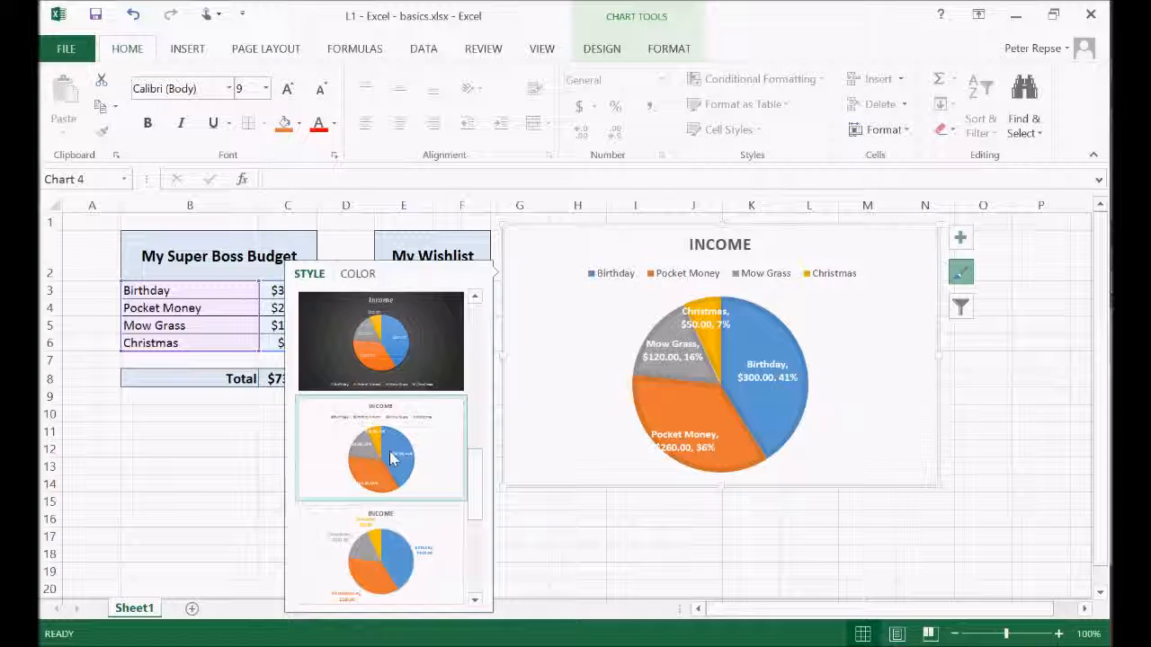
pyautogui.click(474, 298)
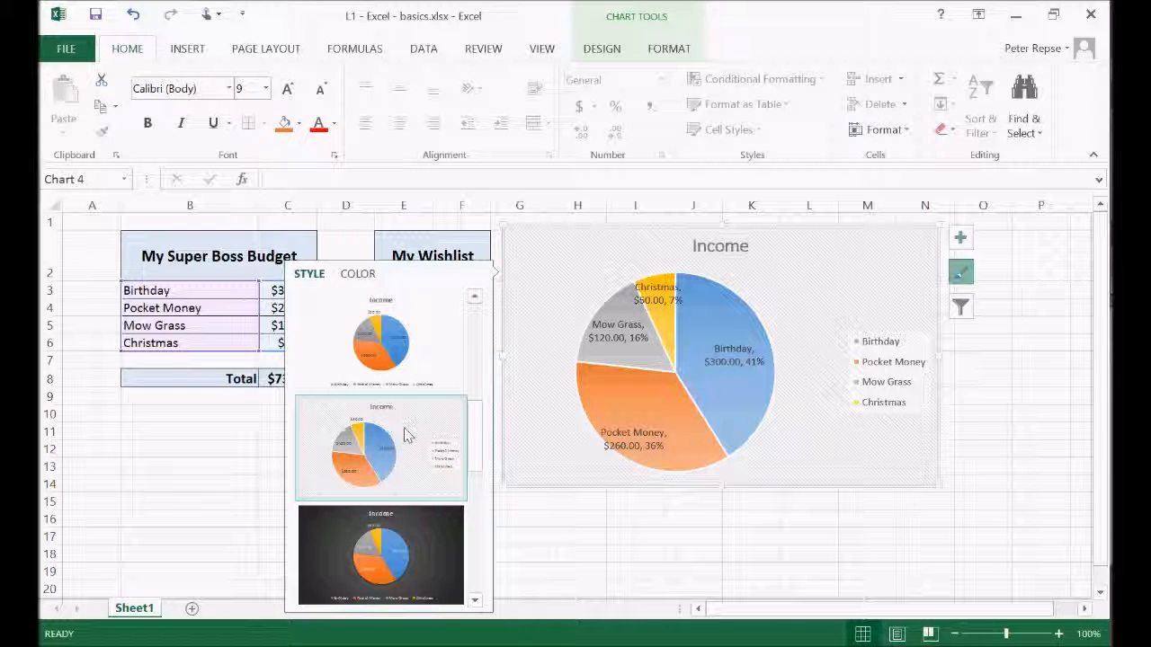
# Browse the chart's color sets and further styles, and apply the style with a bold title, white labels and a plain light background
pyautogui.click(673, 49)
pyautogui.click(602, 48)
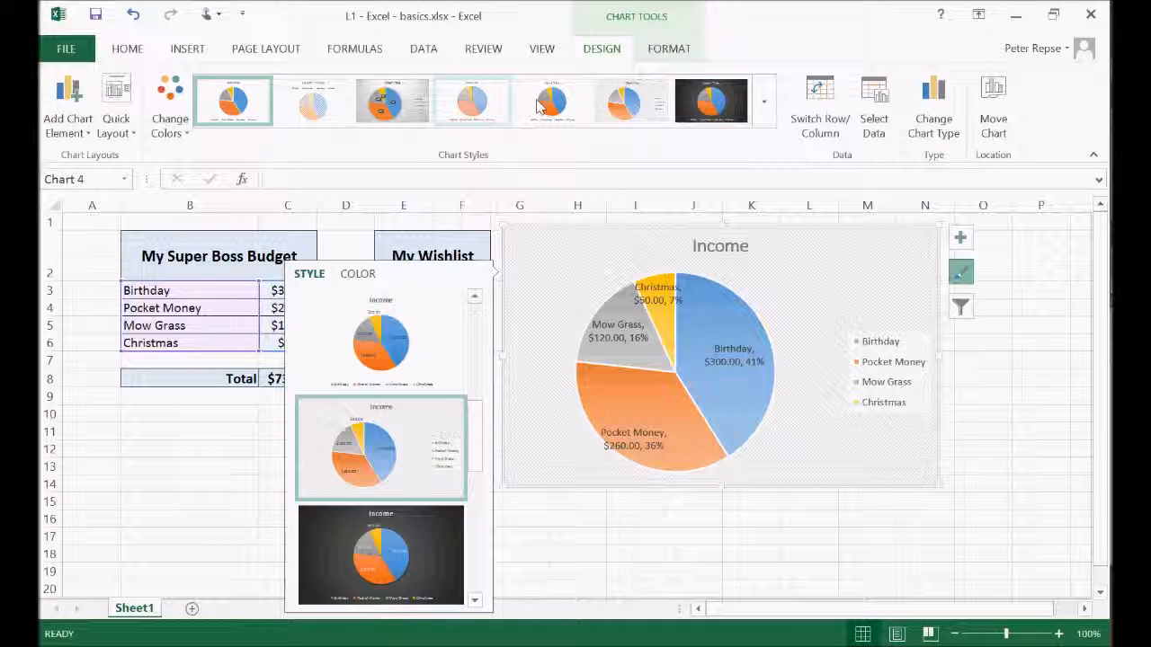
pyautogui.click(173, 126)
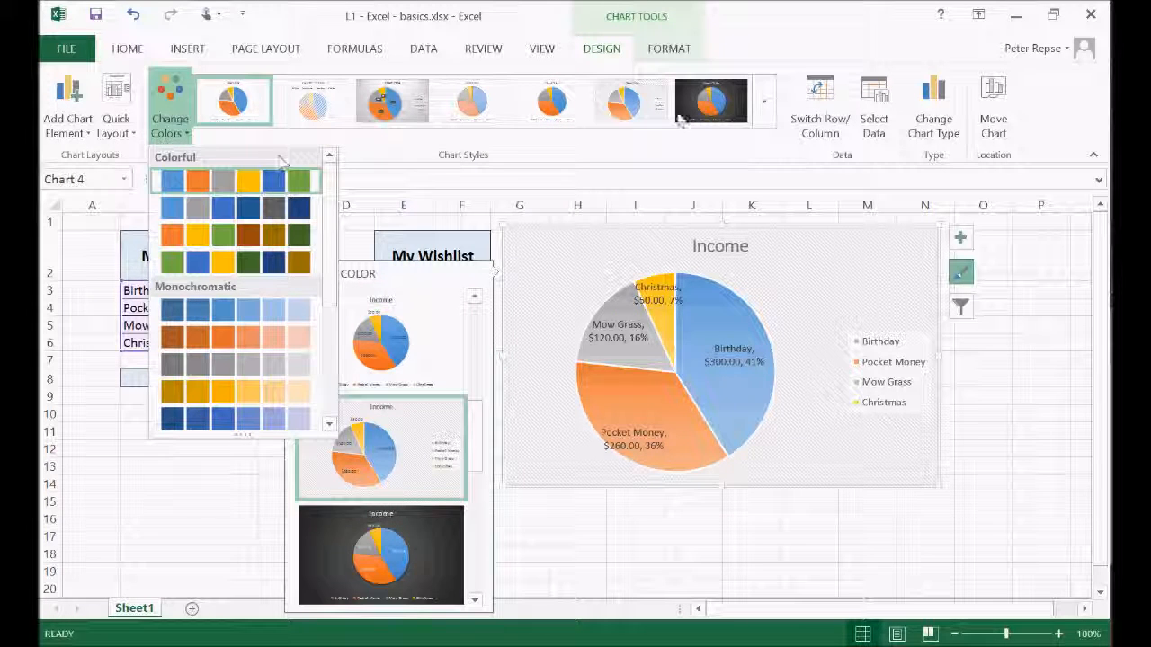
pyautogui.click(765, 121)
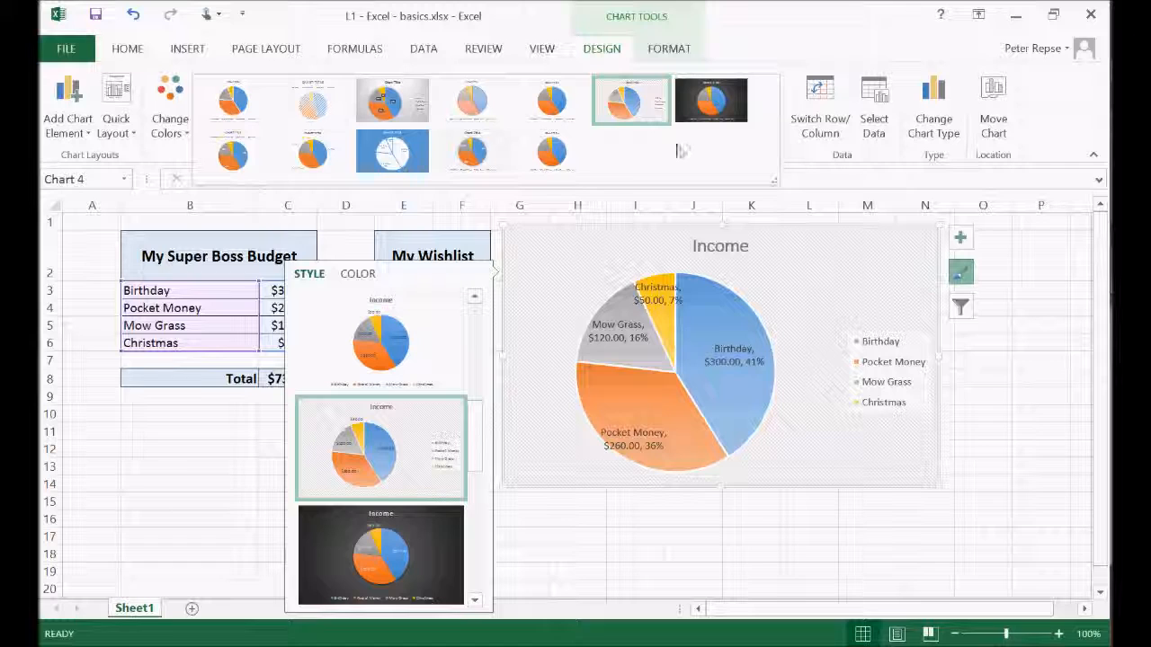
pyautogui.click(545, 158)
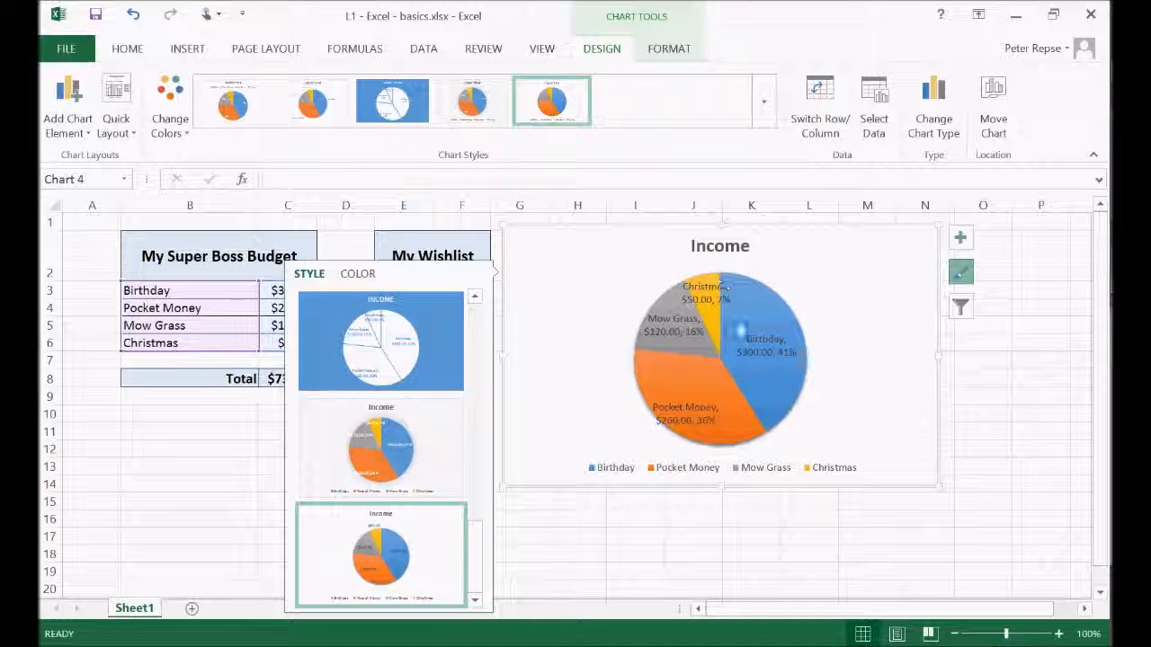
pyautogui.click(456, 102)
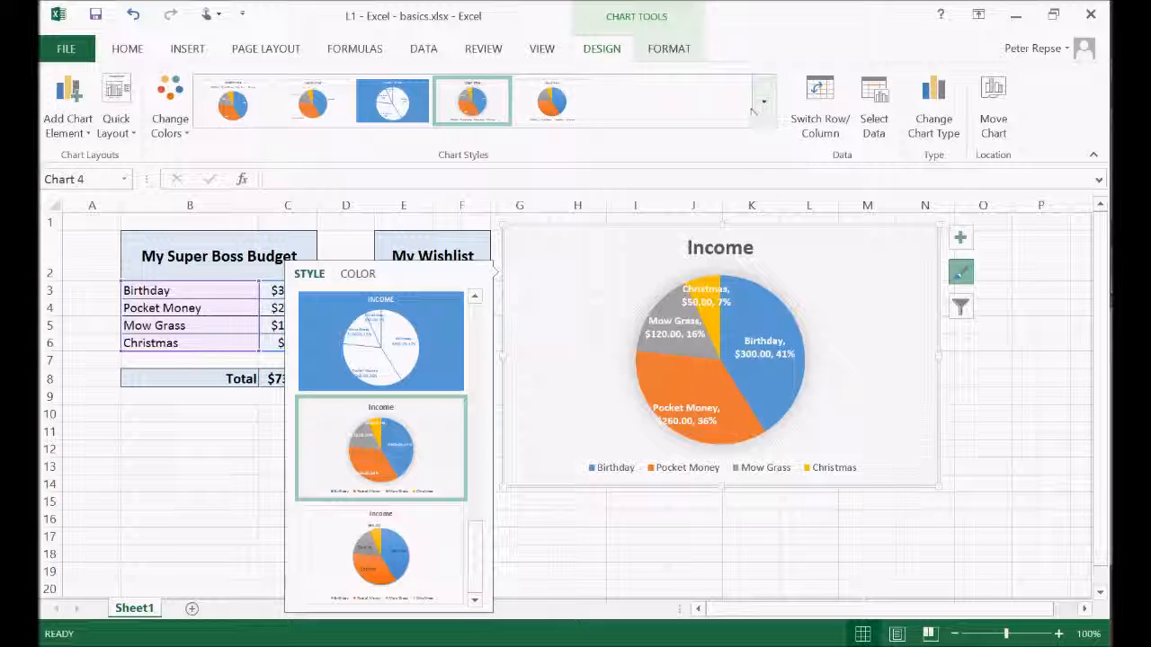
pyautogui.click(983, 385)
# Move the Income chart beneath the budget table so that its upper edge sits just under the Total row
pyautogui.click(869, 333)
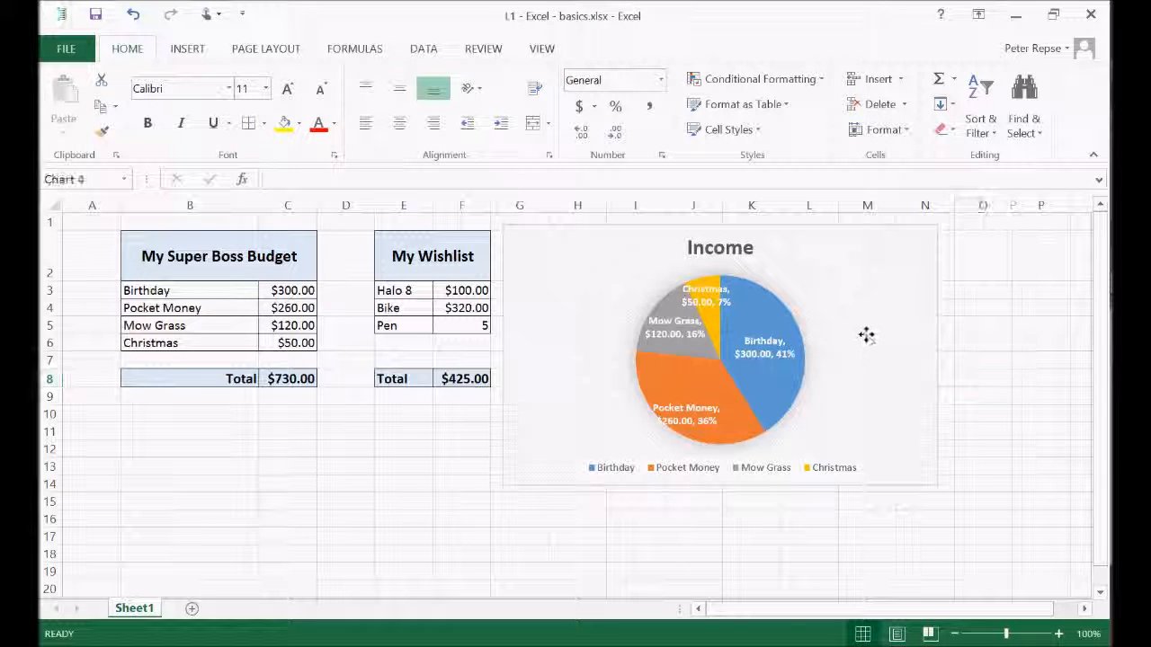
pyautogui.moveTo(824, 367); pyautogui.dragTo(247, 530)
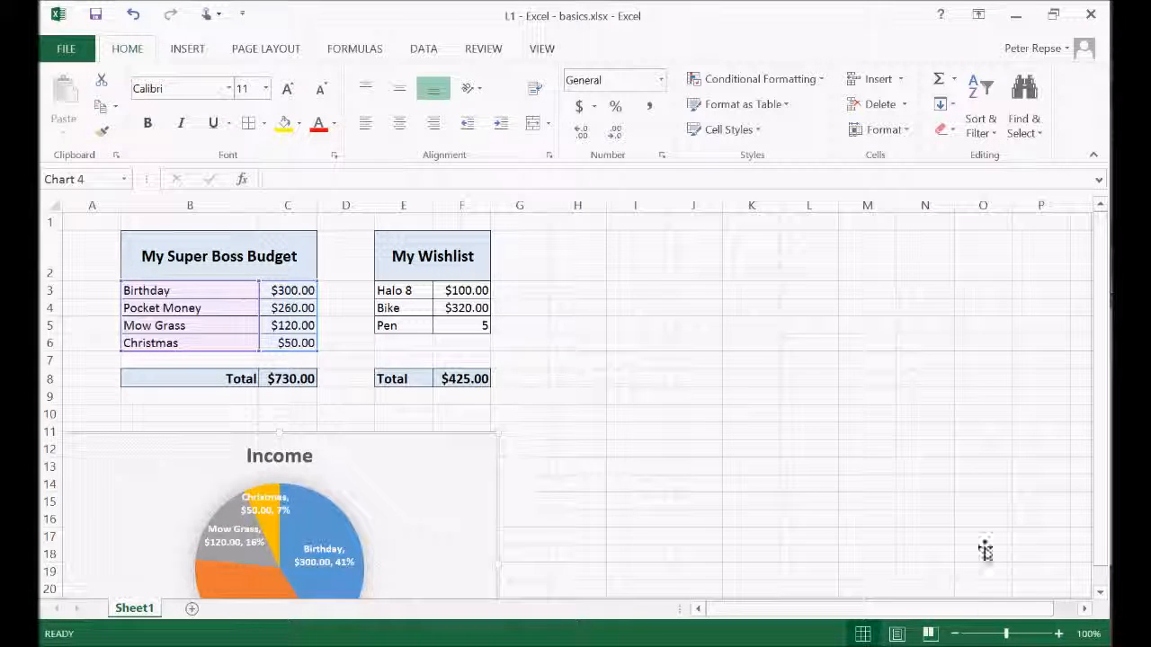
pyautogui.click(955, 634)
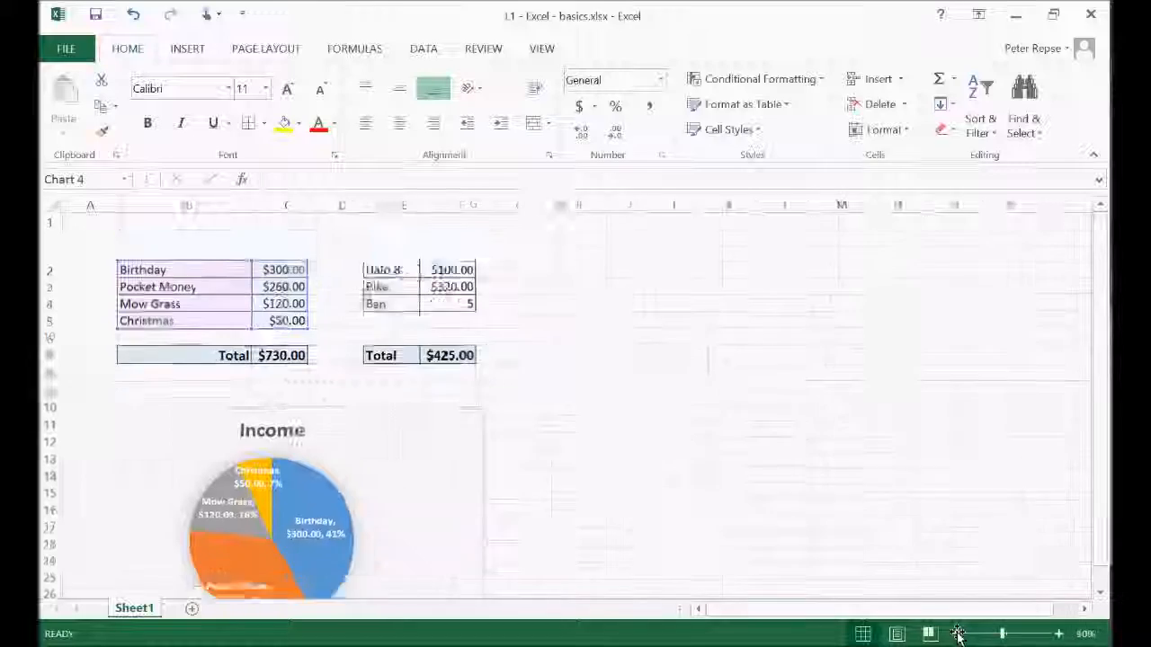
pyautogui.click(765, 364)
pyautogui.scroll(1, 766, 368)
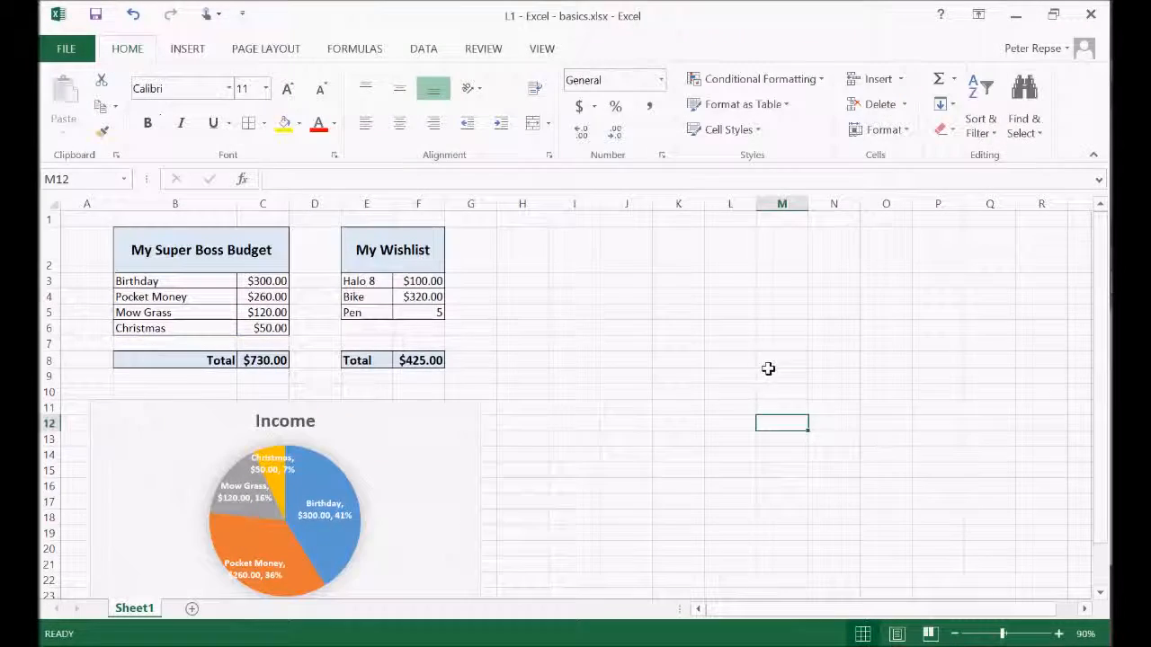
pyautogui.click(396, 409)
pyautogui.click(690, 408)
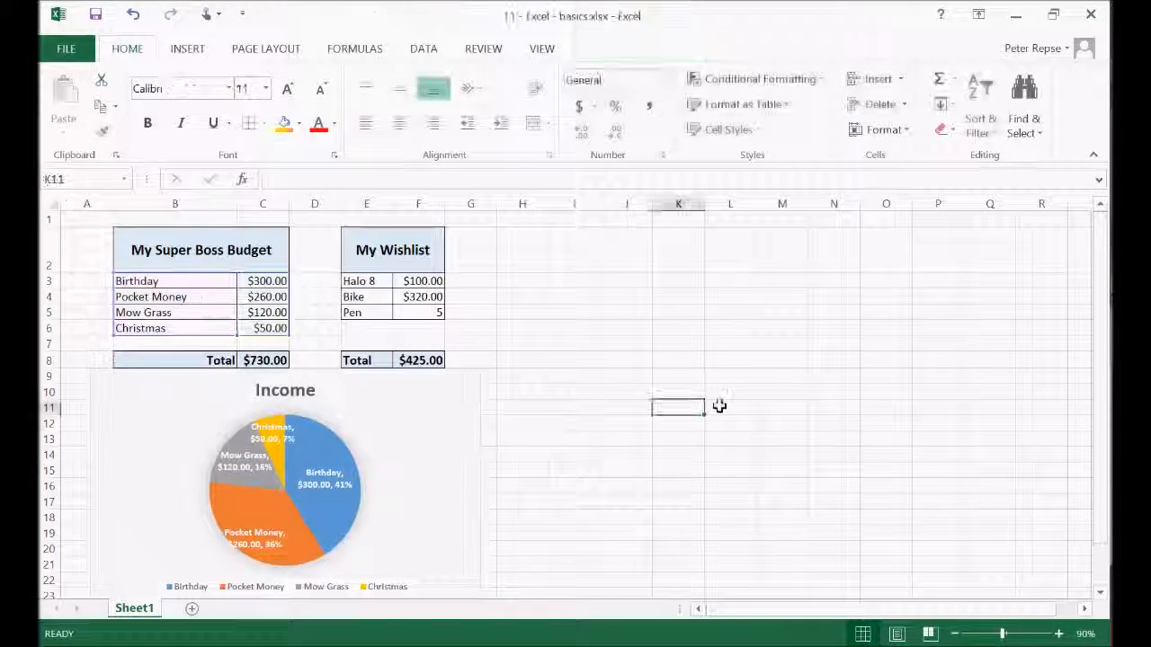